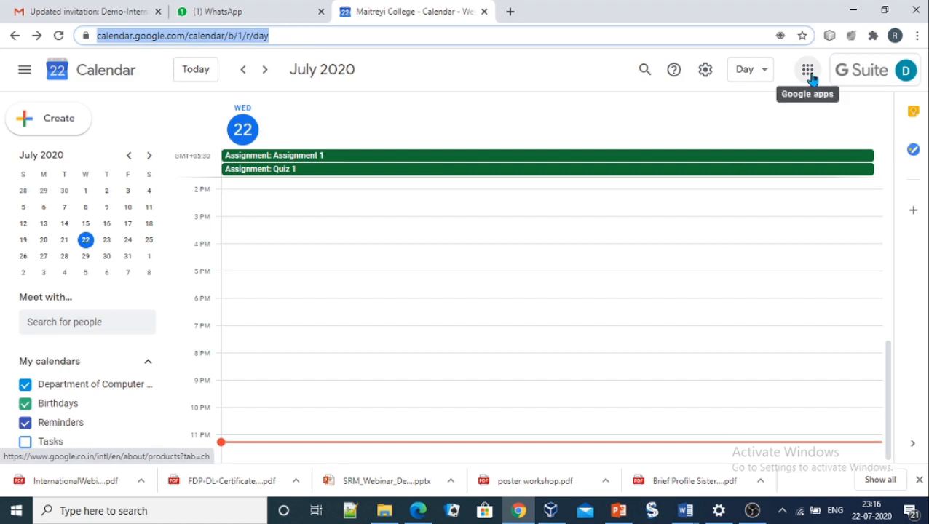
pyautogui.click(811, 77)
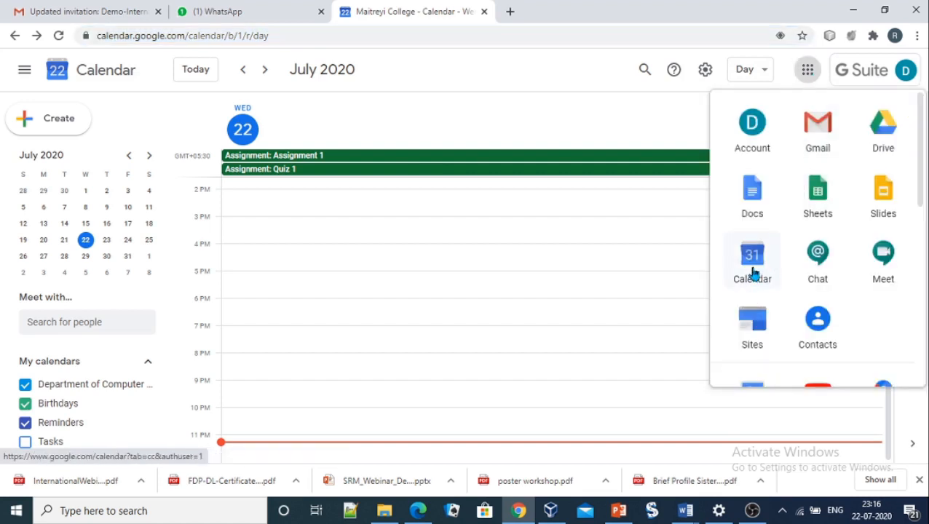
pyautogui.click(539, 67)
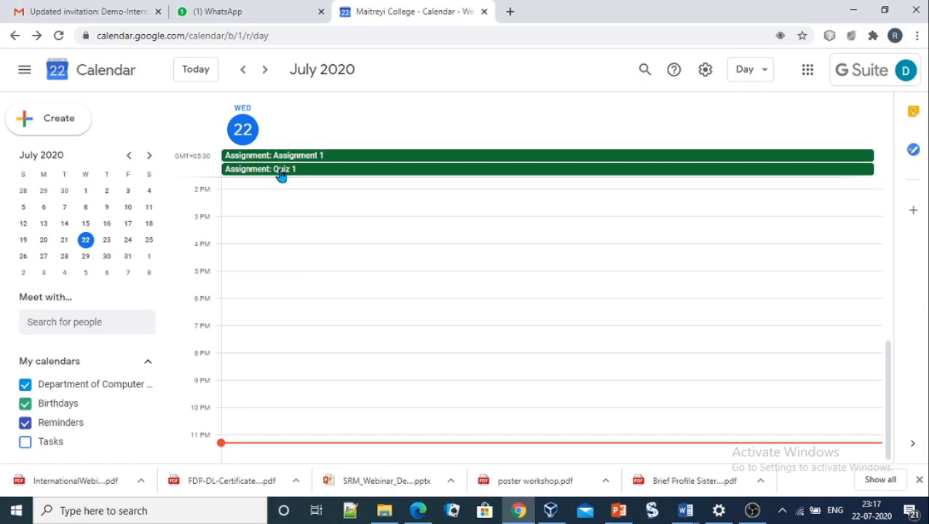
# Switch the calendar through the Week, Month and Schedule views to compare how the events are laid out.
pyautogui.click(766, 74)
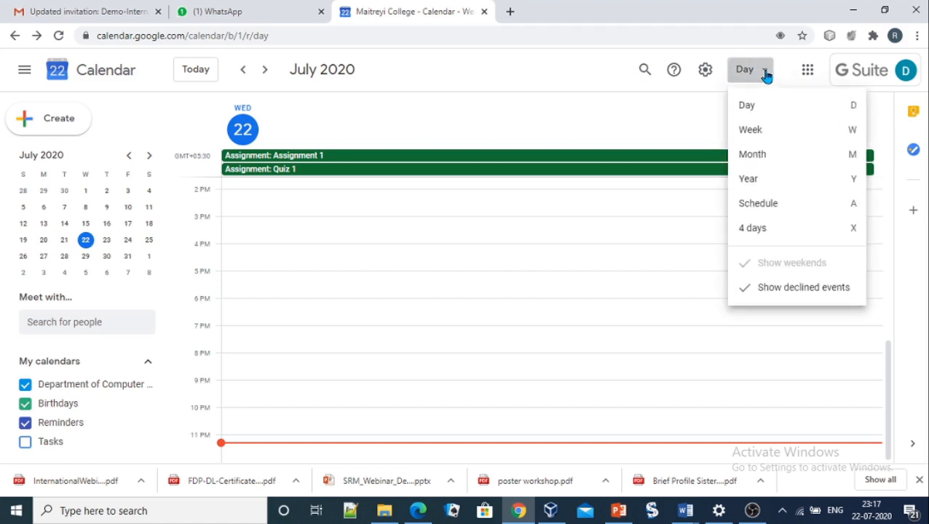
pyautogui.click(766, 129)
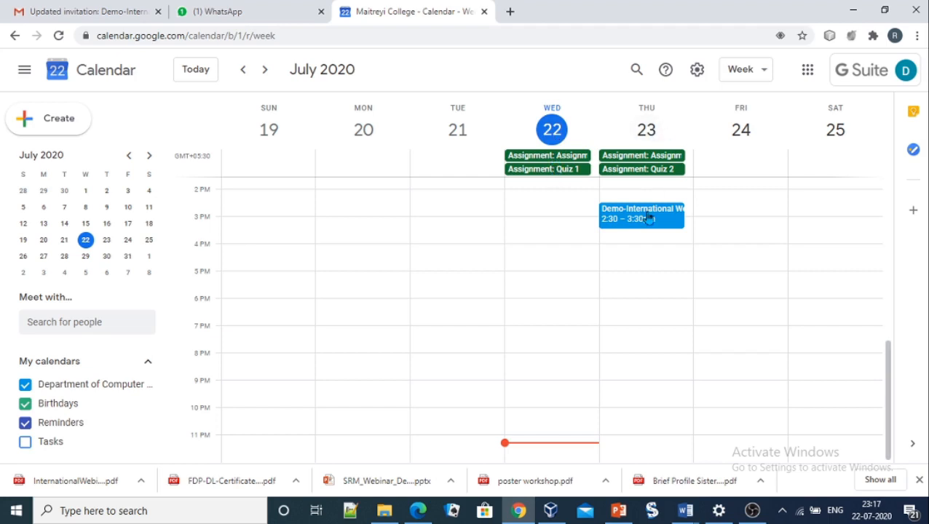
pyautogui.click(761, 72)
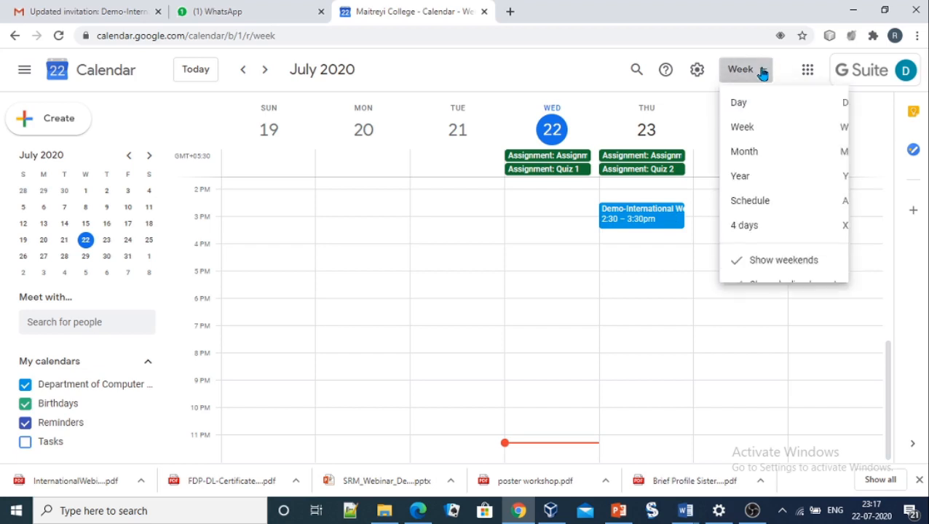
pyautogui.click(760, 157)
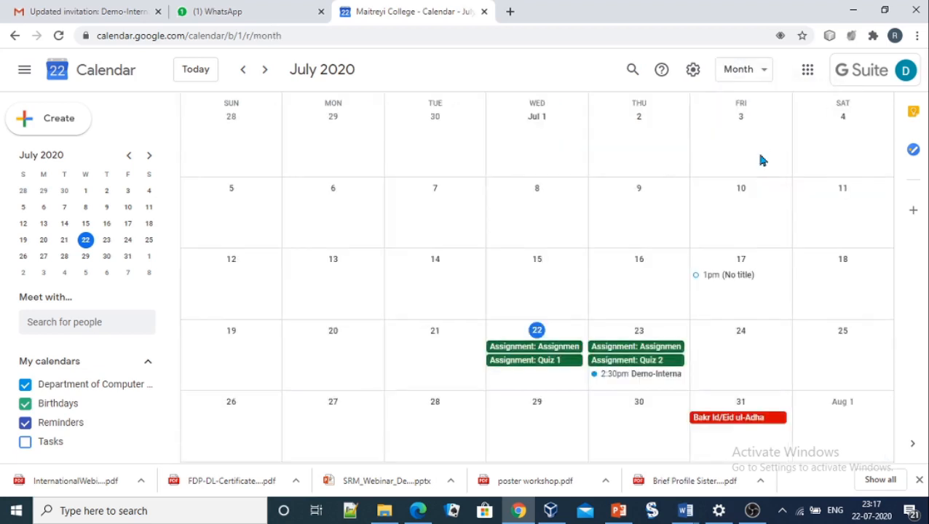
pyautogui.click(760, 75)
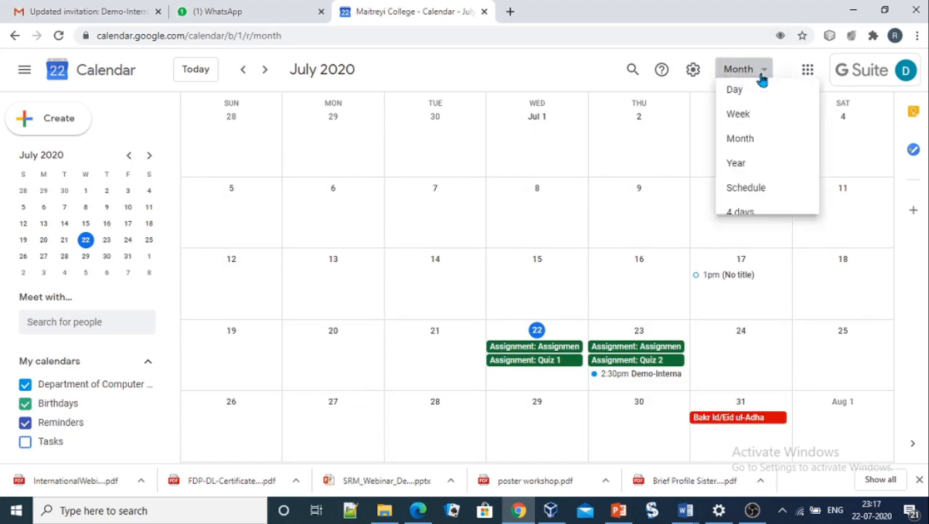
pyautogui.click(759, 192)
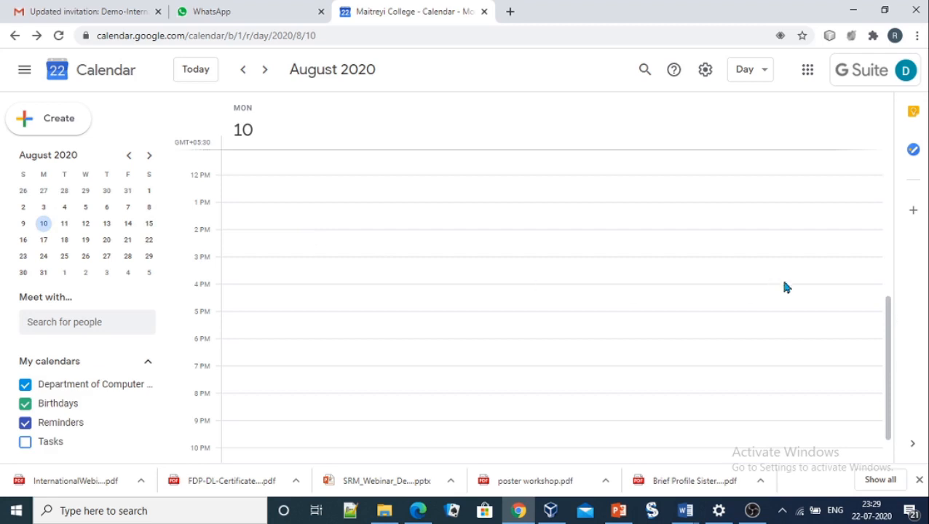
# Create a new event on August 10, 2020 in the 3:30pm slot and title it "Webinar on soft skills".
pyautogui.moveTo(887, 327); pyautogui.dragTo(886, 337)
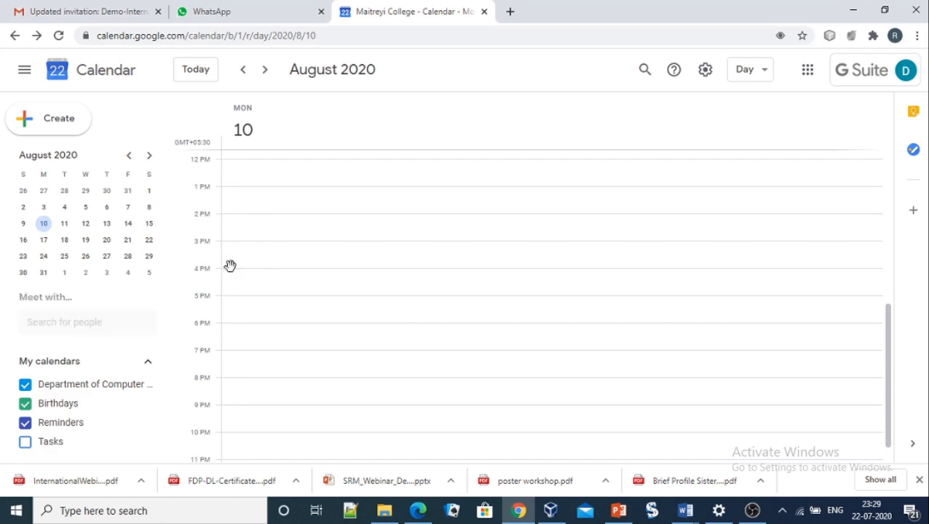
pyautogui.click(230, 265)
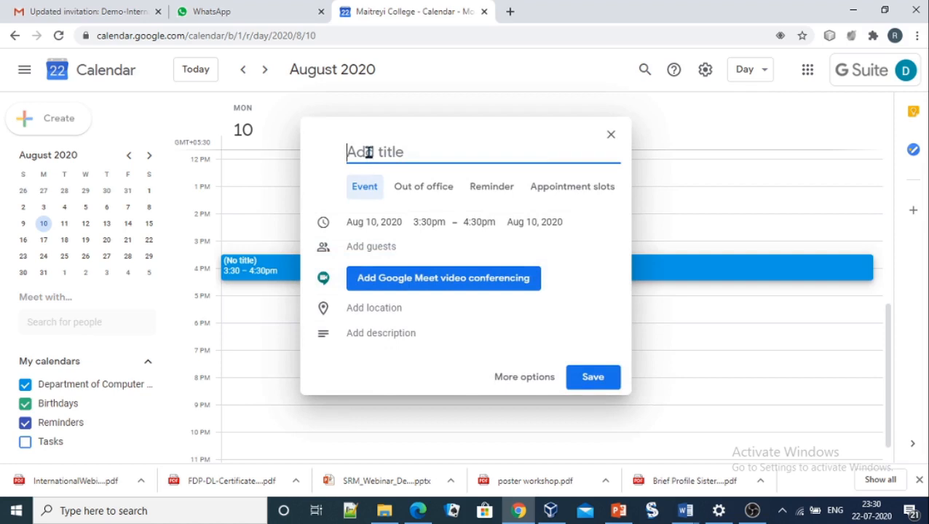
pyautogui.write('We')
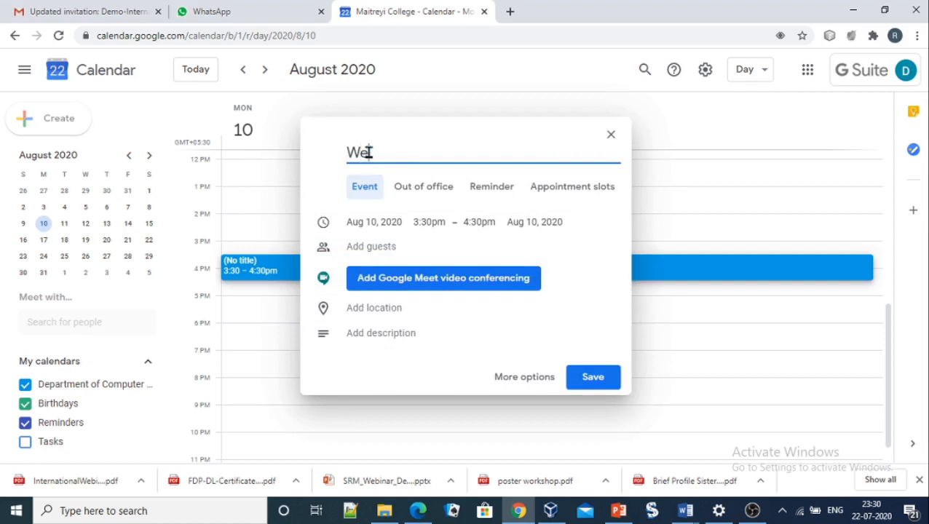
pyautogui.write('binar on sof')
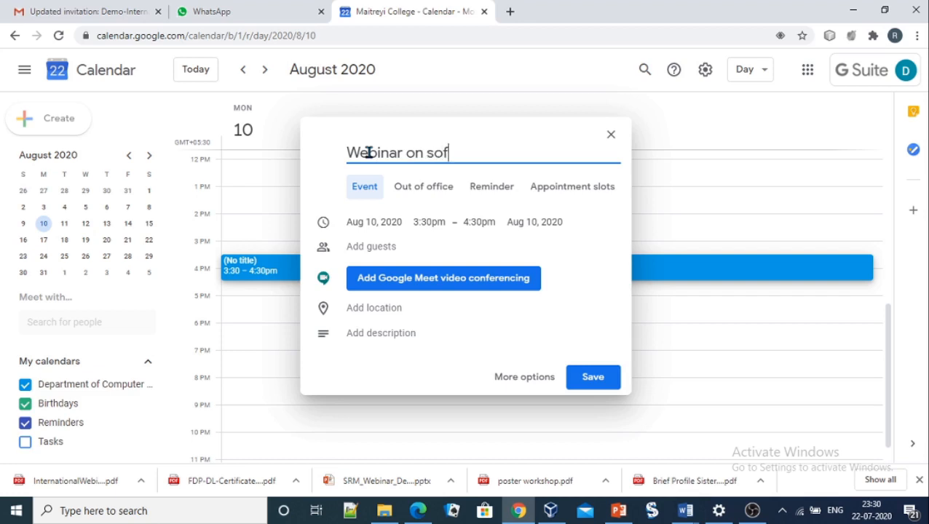
pyautogui.write('t skills')
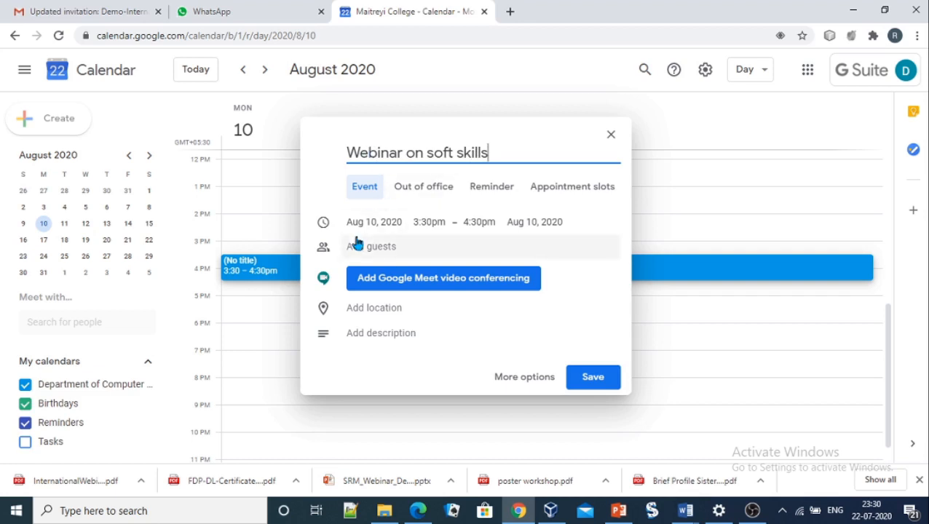
# Set the webinar event to start at 4:00pm and end at 6:00pm.
pyautogui.click(437, 223)
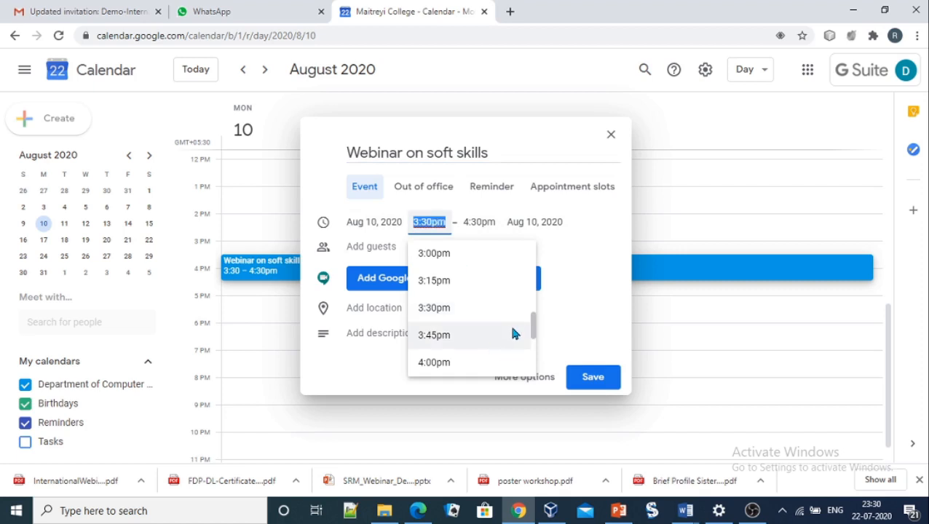
pyautogui.click(434, 362)
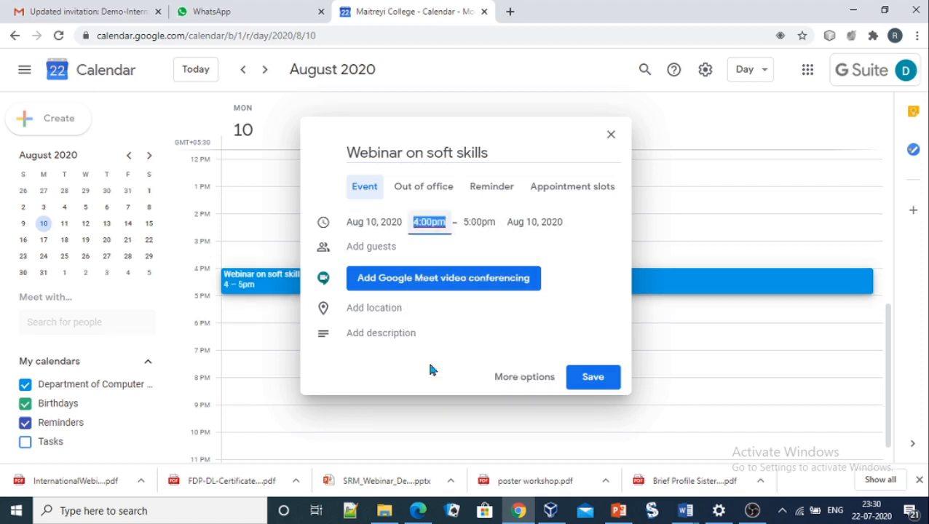
pyautogui.click(471, 221)
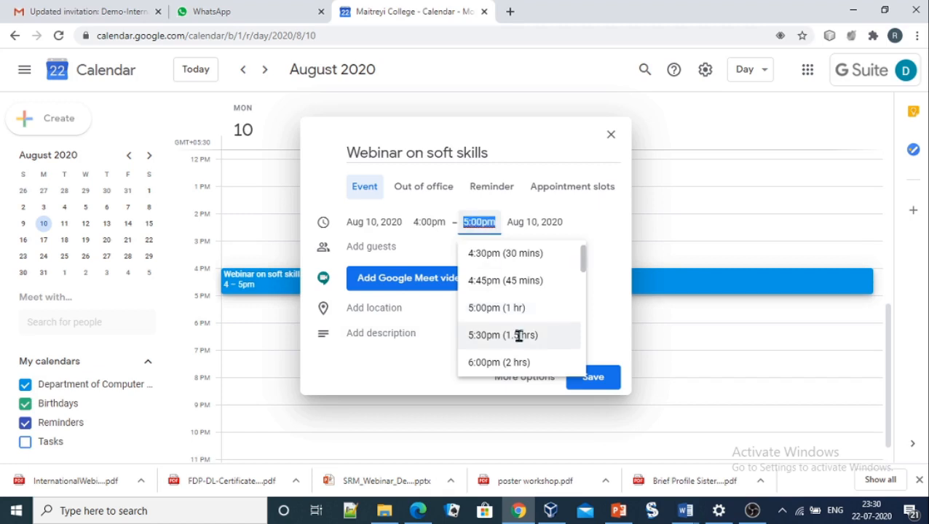
pyautogui.click(504, 362)
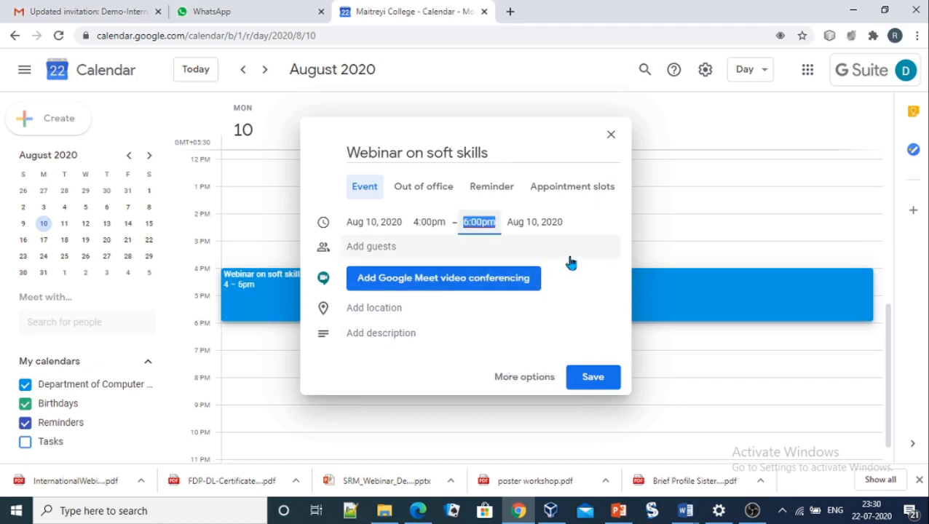
# Add a guest to the webinar event using the guest's suggested e-mail address.
pyautogui.click(386, 247)
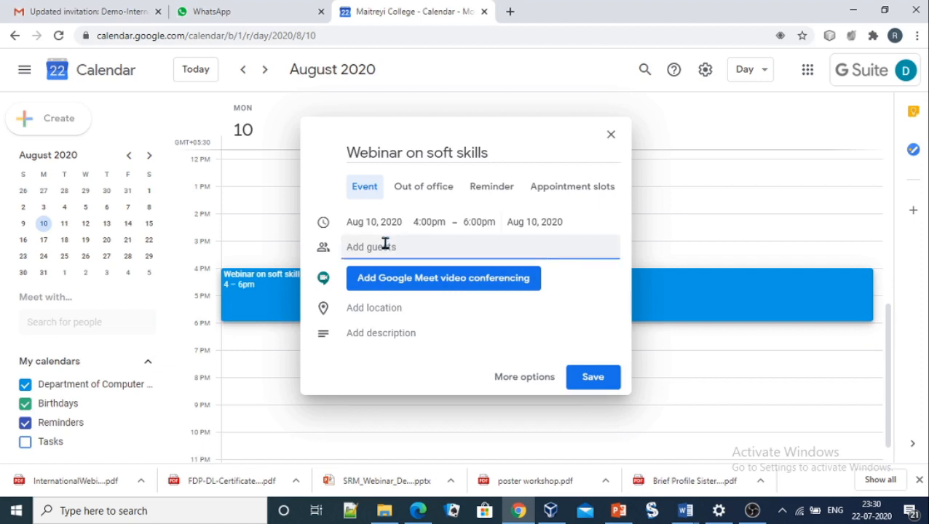
pyautogui.write('rahuja')
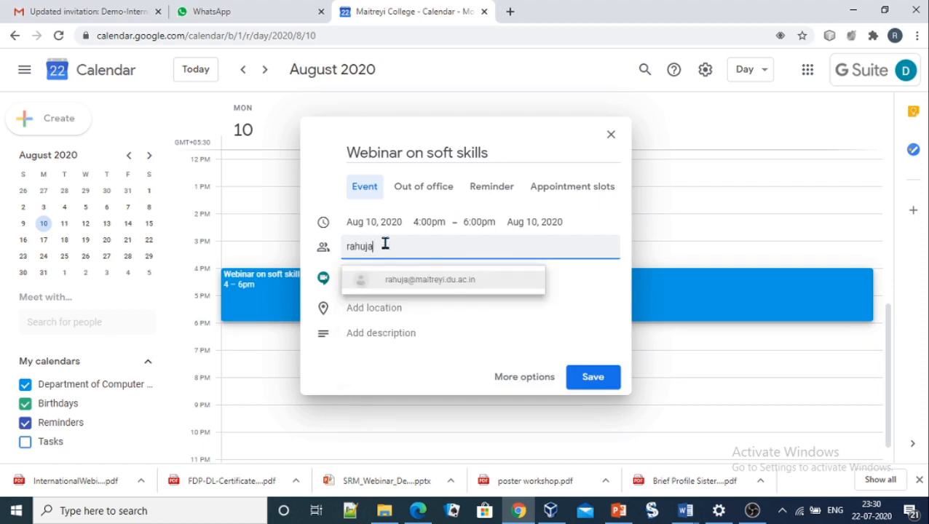
pyautogui.press('Return')
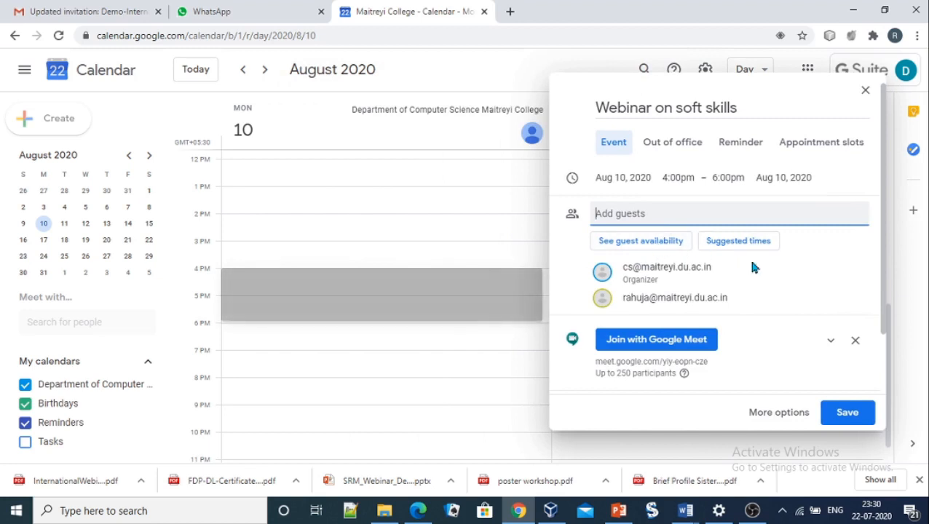
# Add the description "Webinar scheduled at 4" and save the event without sending invitation emails to the guests.
pyautogui.moveTo(884, 302); pyautogui.dragTo(884, 392)
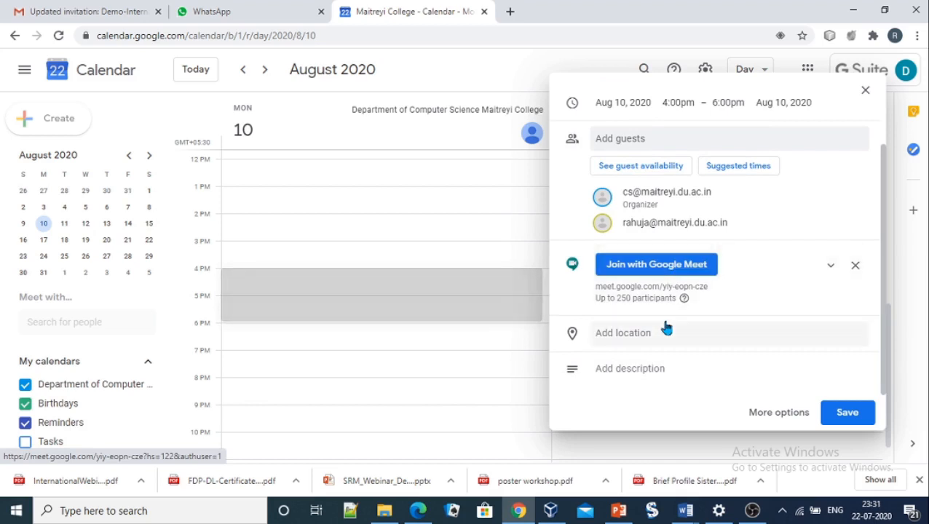
pyautogui.click(644, 375)
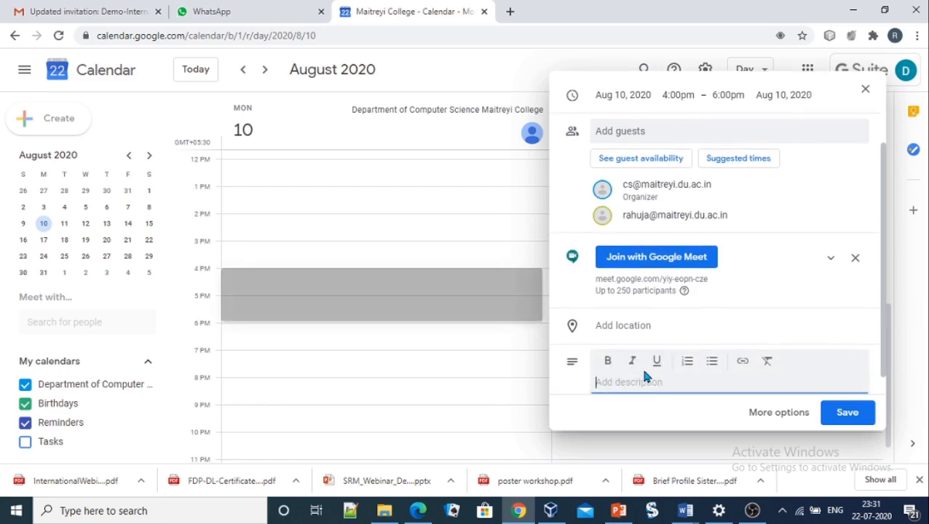
pyautogui.write('Webun')
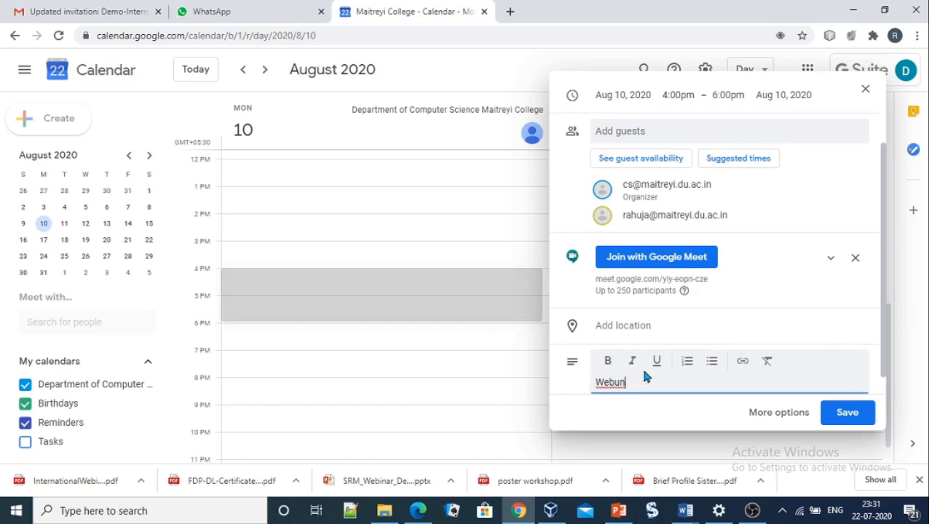
pyautogui.press('BackSpace')
pyautogui.press('BackSpace')
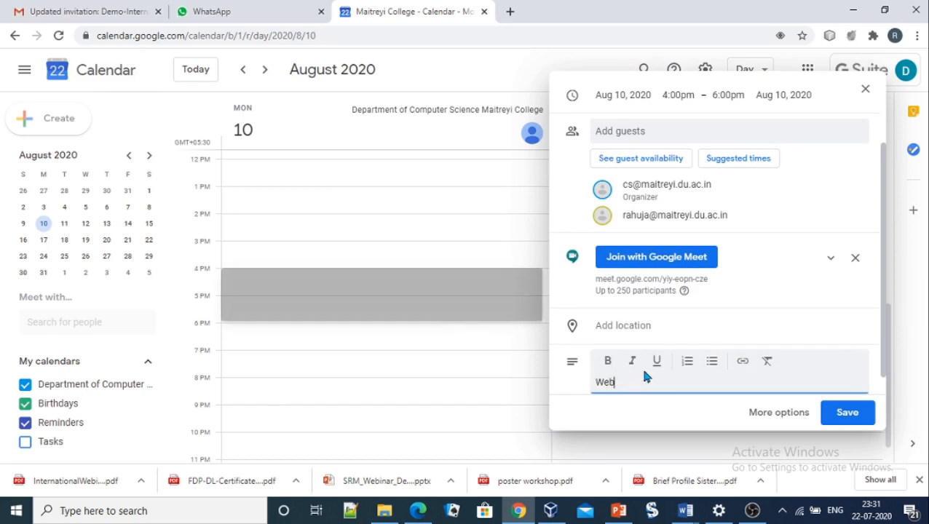
pyautogui.write('inar ')
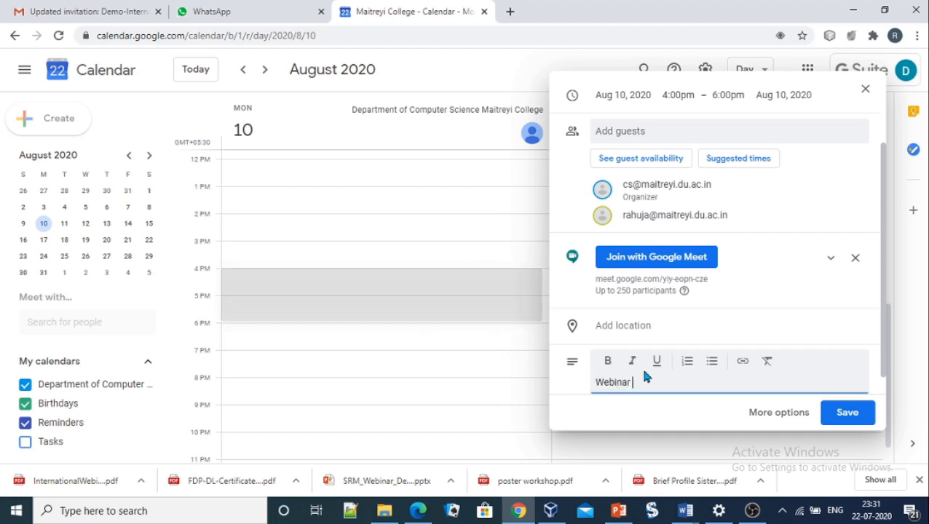
pyautogui.write('sc')
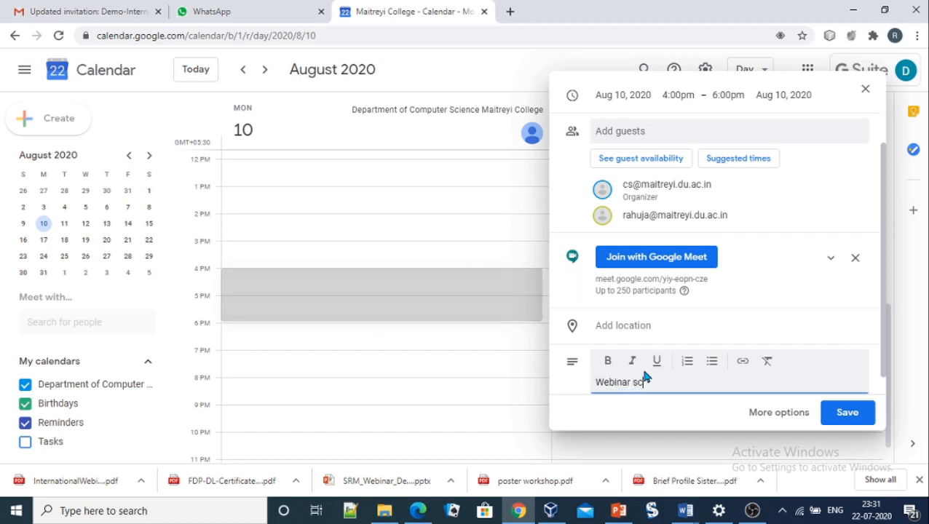
pyautogui.write('heduled at')
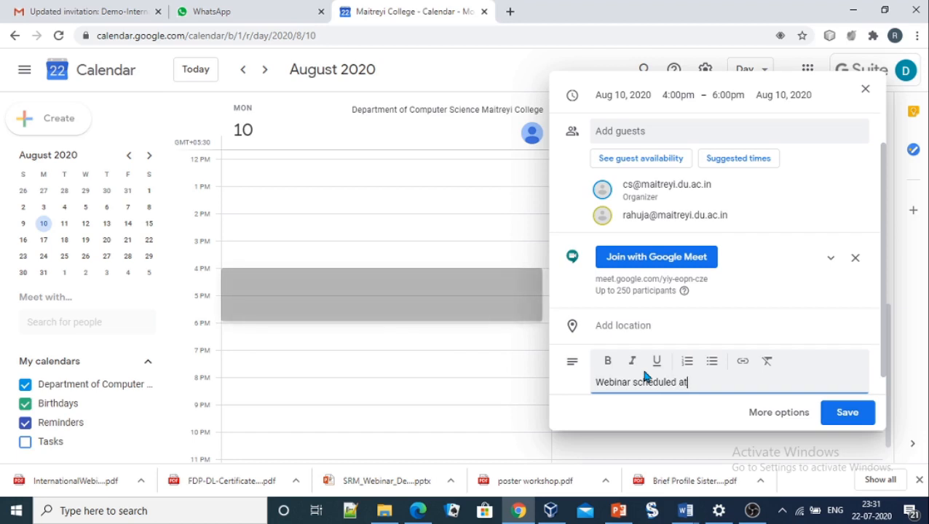
pyautogui.write(' 4')
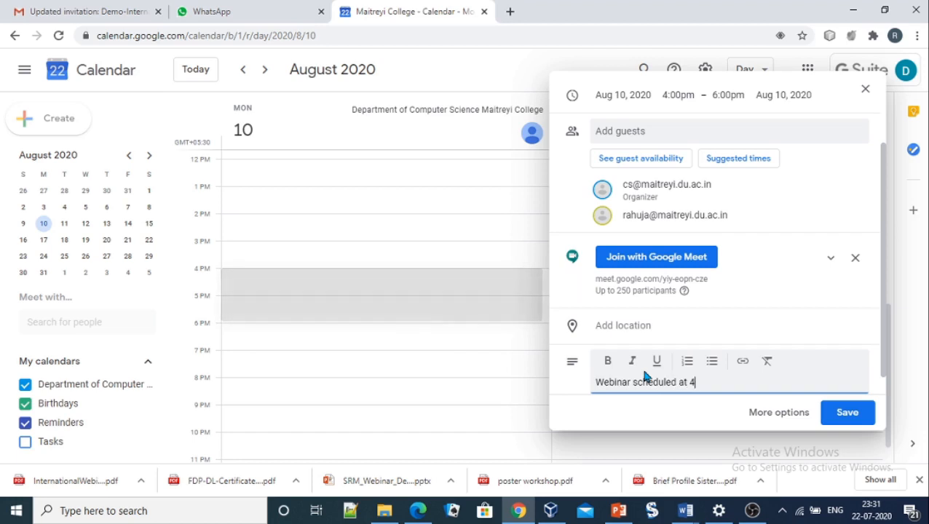
pyautogui.click(846, 412)
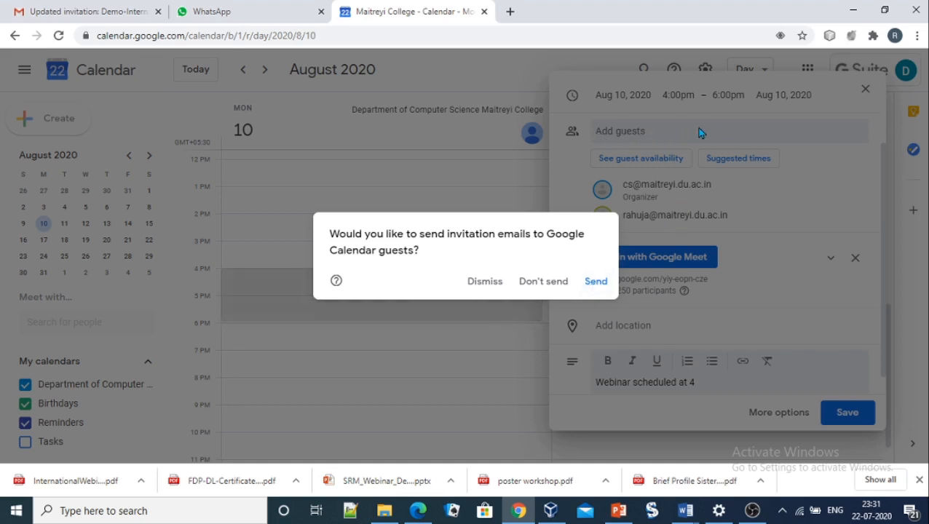
pyautogui.click(543, 283)
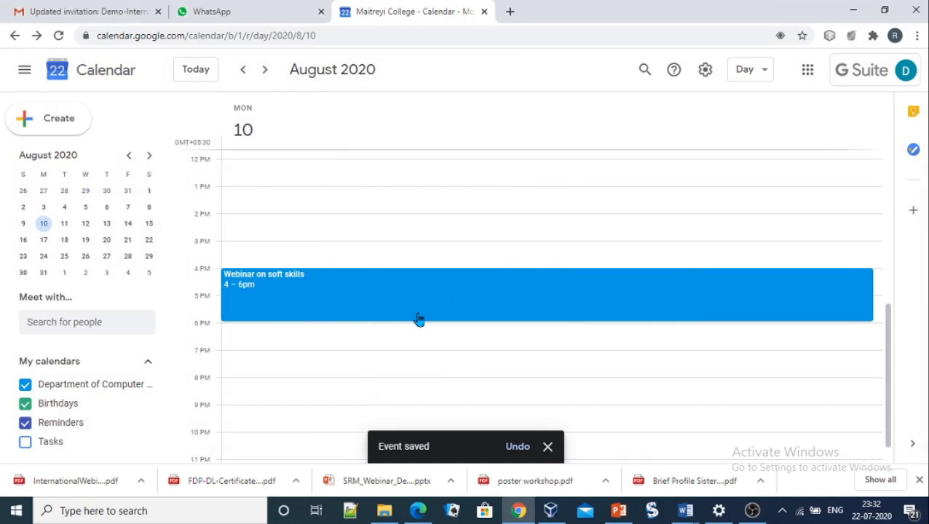
# Open the "Webinar on soft skills" event for full editing and look over its title, notification, visibility and description settings.
pyautogui.click(261, 278)
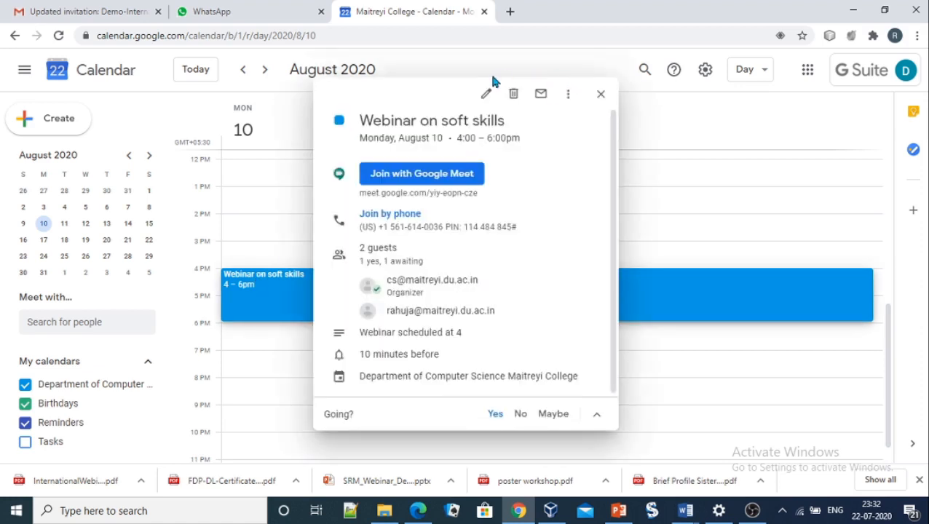
pyautogui.click(487, 96)
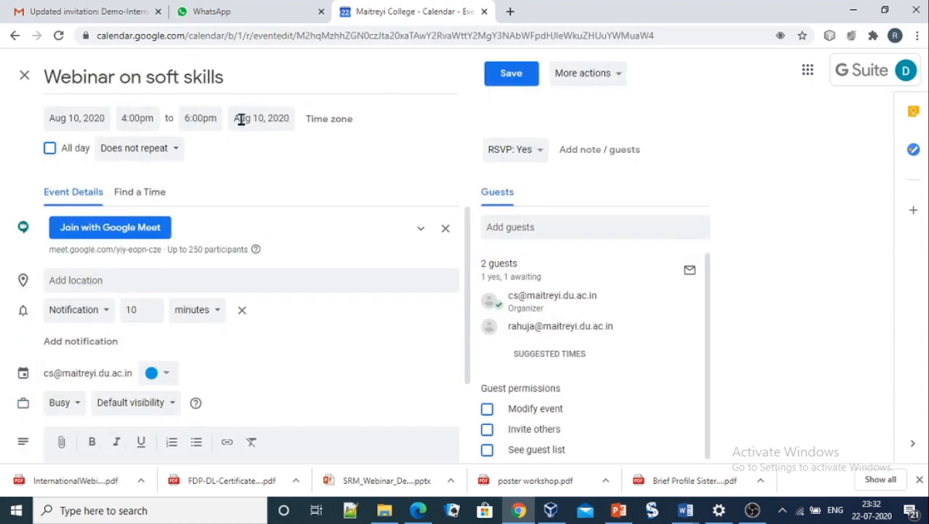
pyautogui.click(229, 78)
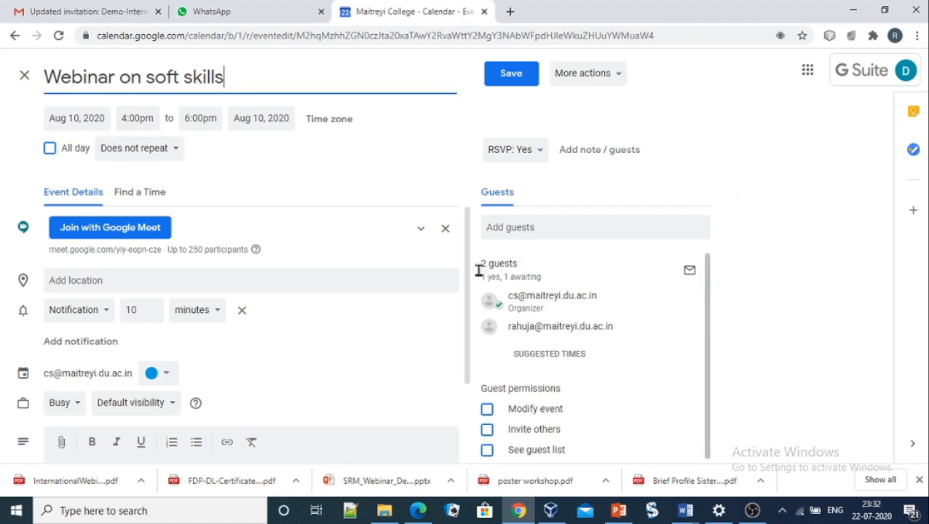
pyautogui.scroll(-1, 466, 296)
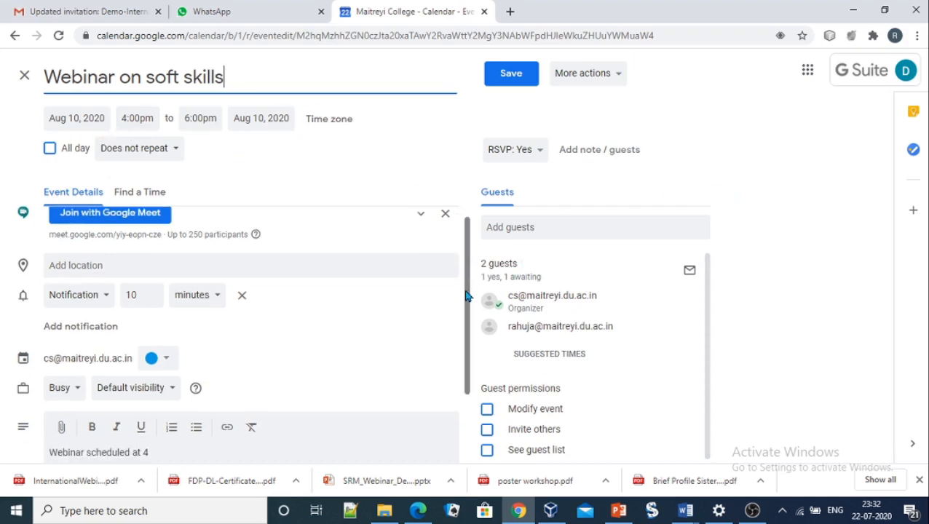
pyautogui.scroll(1, 466, 297)
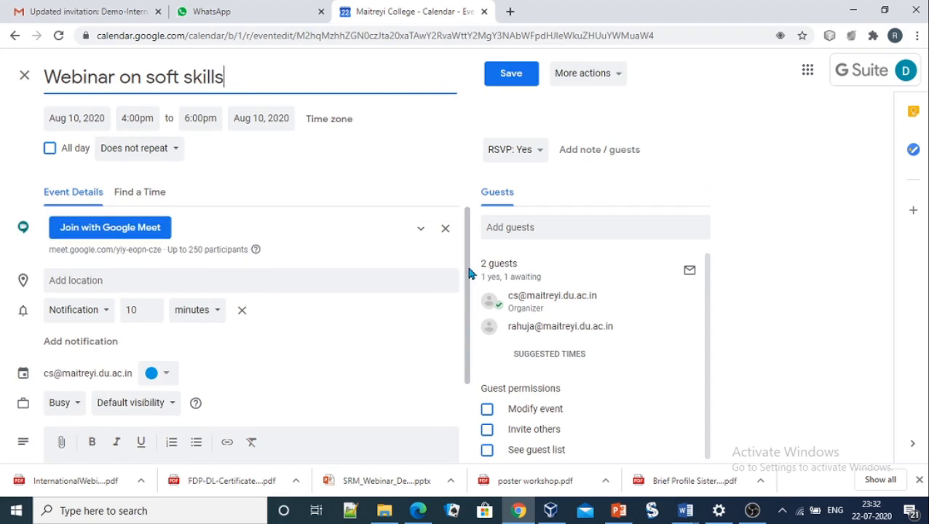
# Search for "maitreyi College" as the event's location and choose the suggested Maitreyi College University Of Delhi.
pyautogui.click(107, 279)
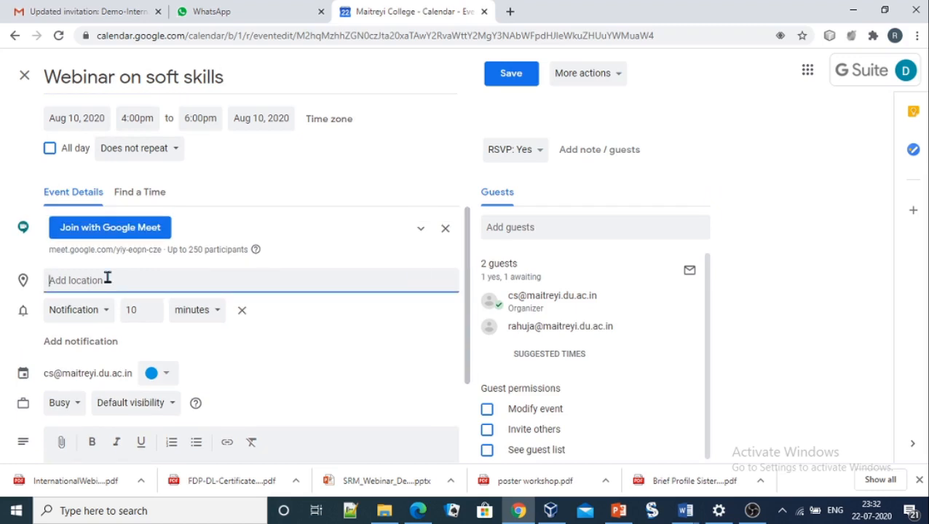
pyautogui.write('maitrey')
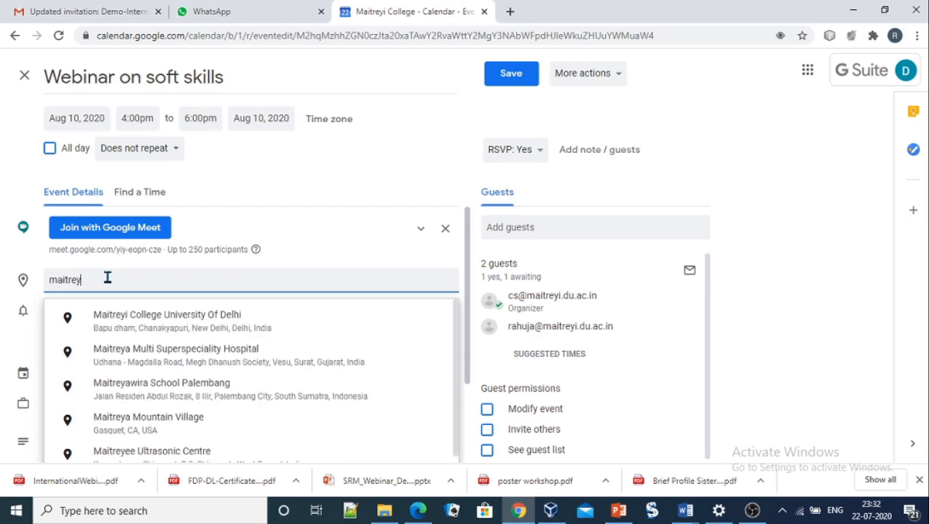
pyautogui.write('i Col')
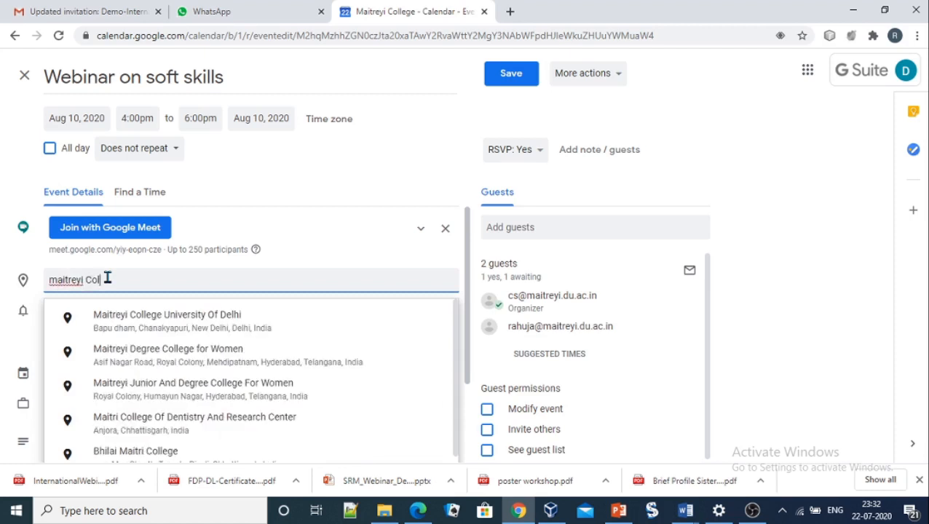
pyautogui.write('lege')
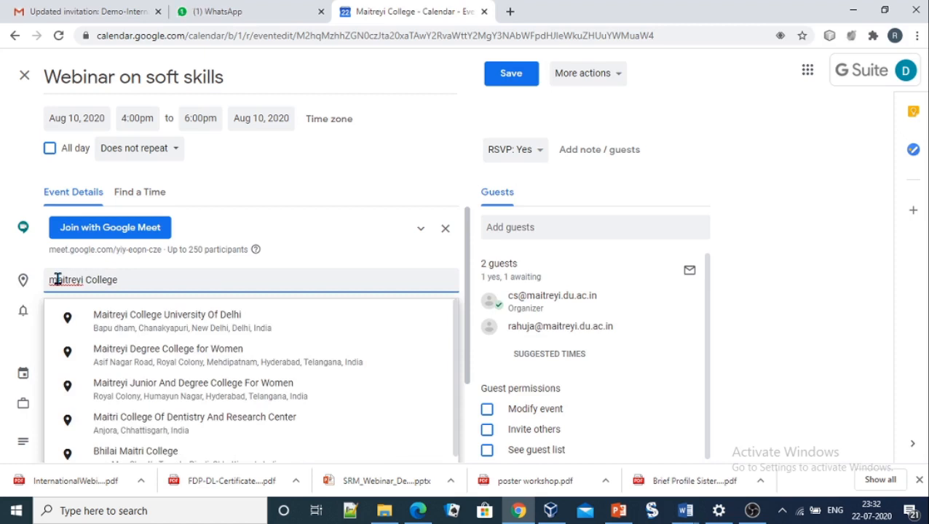
pyautogui.click(59, 279)
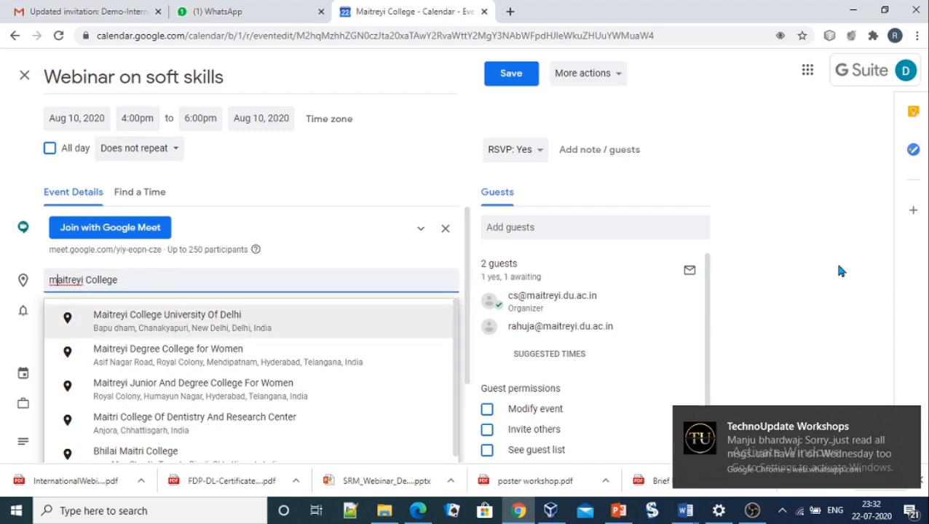
pyautogui.click(228, 321)
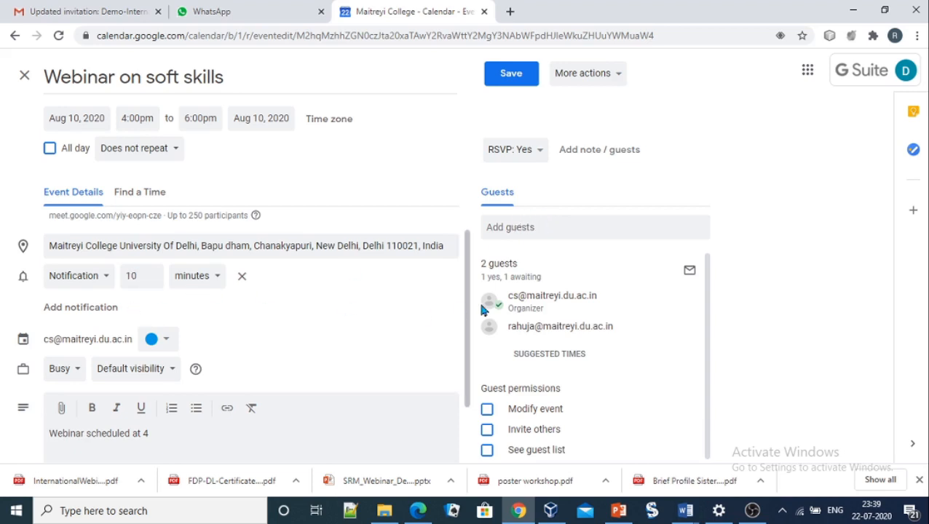
# Insert the greeting "Dear participants," on its own line above the existing text of the event description.
pyautogui.moveTo(468, 305); pyautogui.dragTo(468, 375)
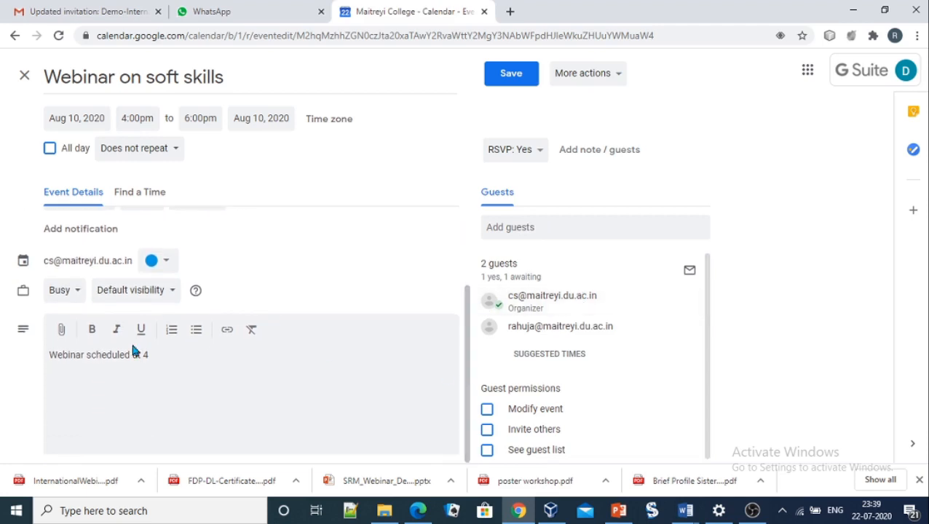
pyautogui.click(45, 355)
pyautogui.write('Dear')
pyautogui.write(' part')
pyautogui.write('icipan')
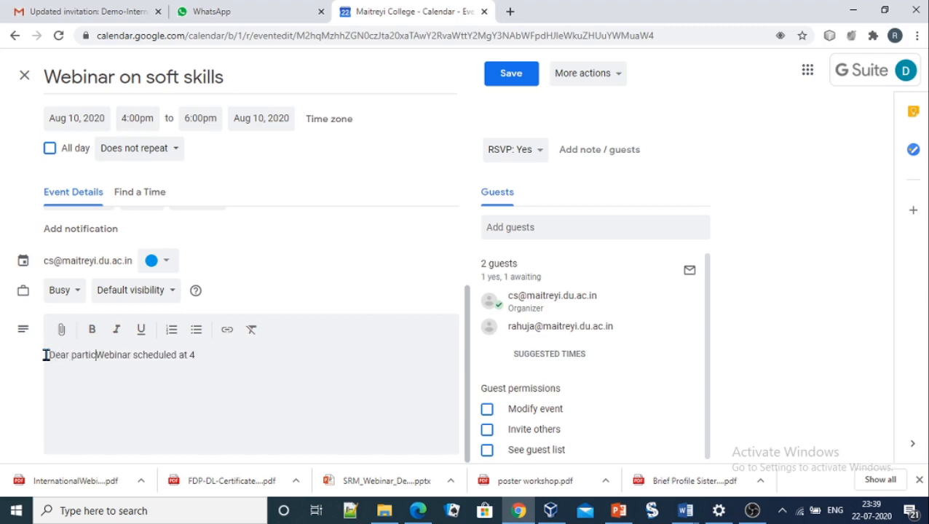
pyautogui.write('ts,')
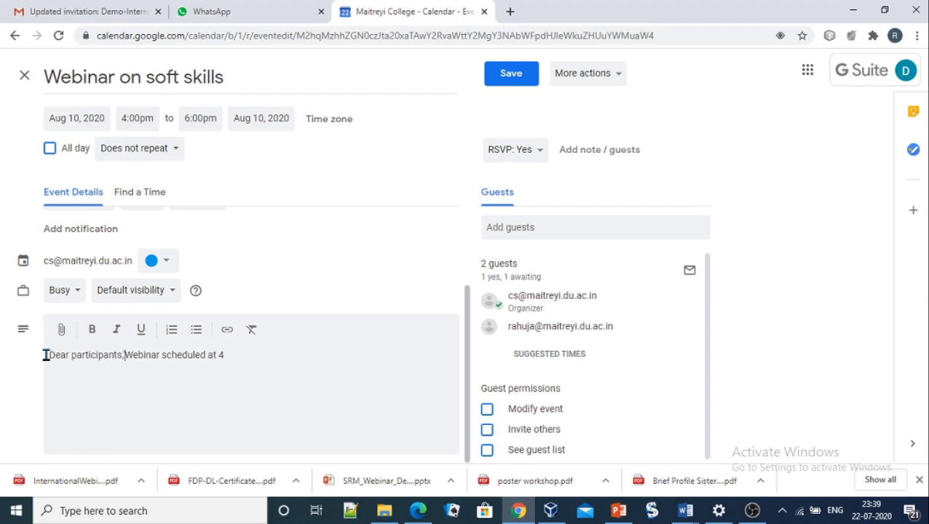
pyautogui.press('BackSpace')
pyautogui.write(',')
pyautogui.press('Return')
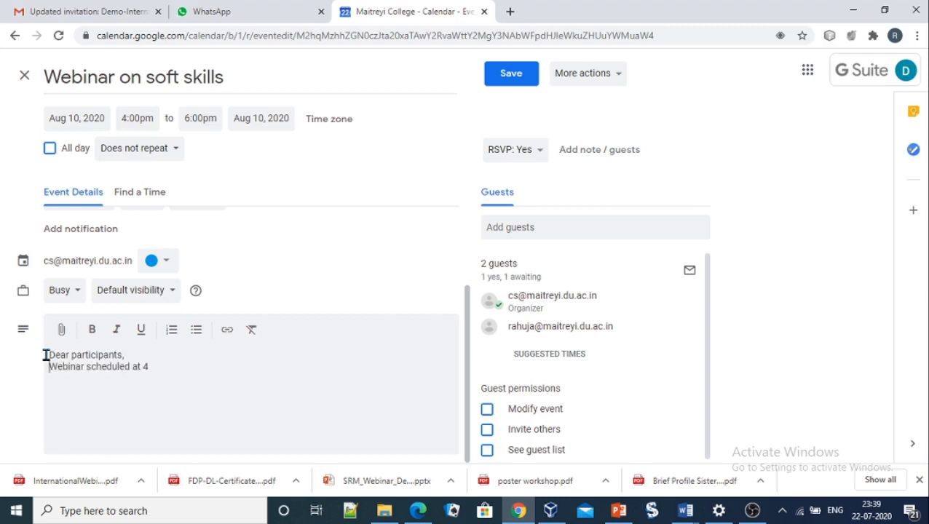
# Reword the description's second line to "Webinar is scheduled at 4. Please login with registered mail id only".
pyautogui.click(86, 367)
pyautogui.write('is ')
pyautogui.write(' Please')
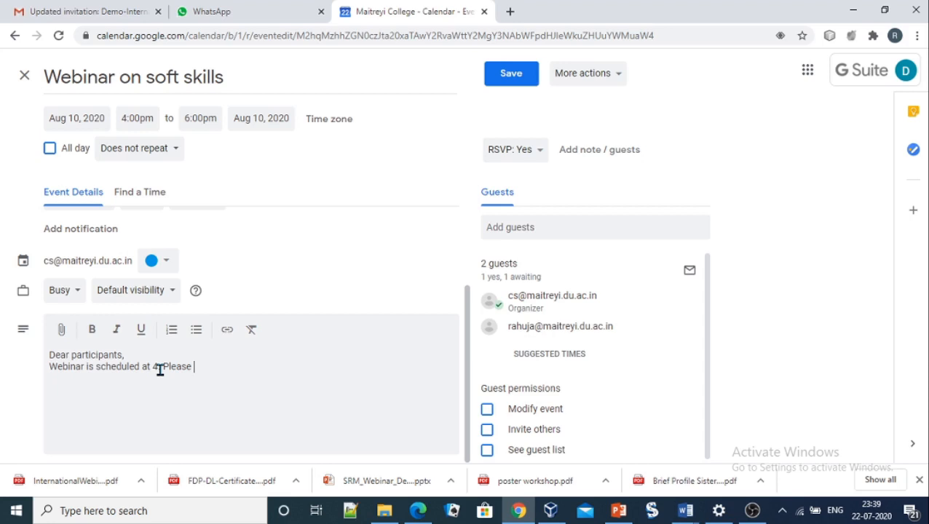
pyautogui.write('login with registered ')
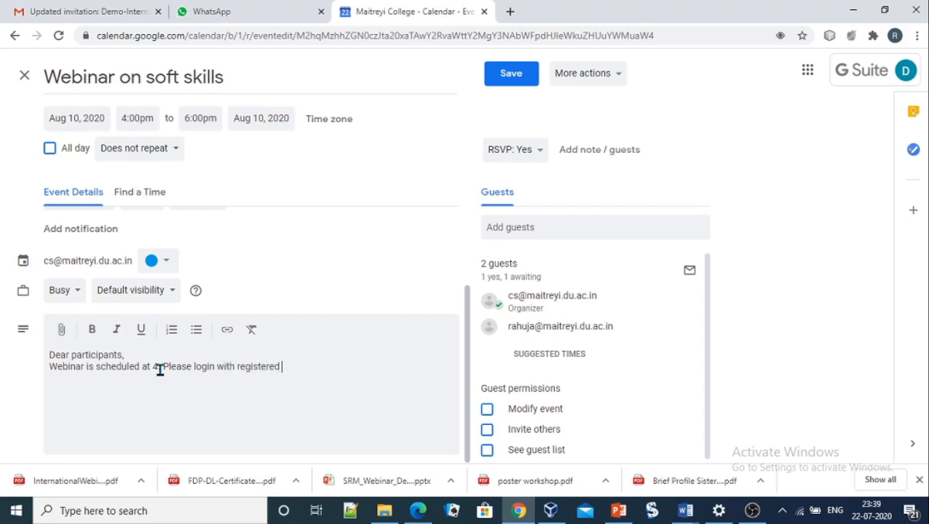
pyautogui.write('mail id only')
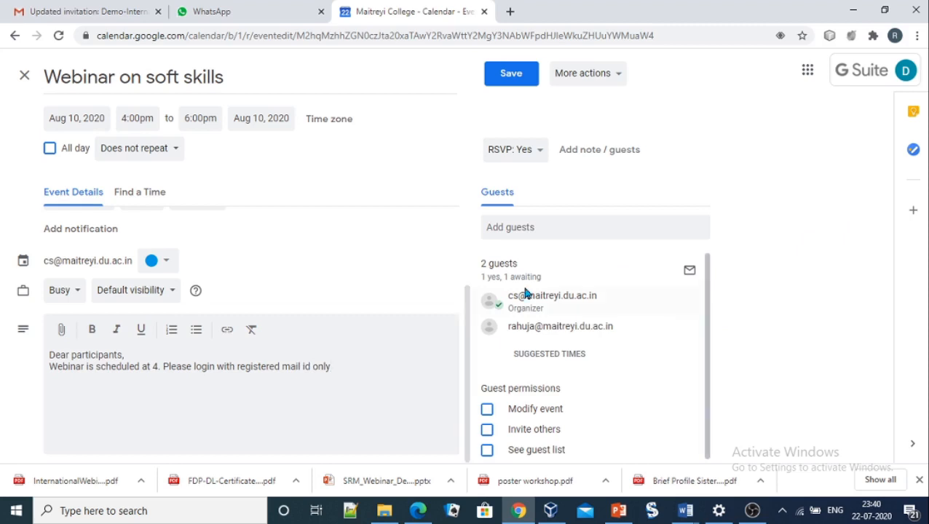
# Search for another guest by first name and add the suggested contact to the webinar event.
pyautogui.click(534, 228)
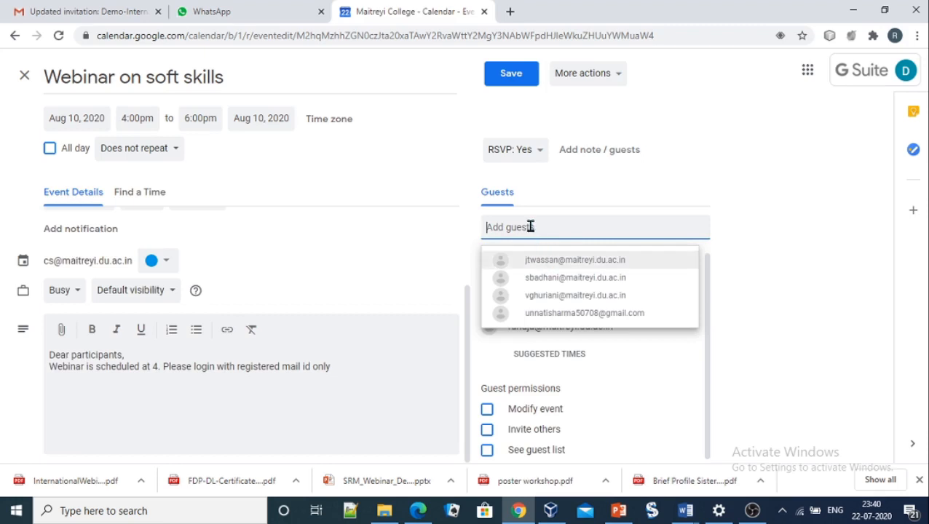
pyautogui.write('rupalo')
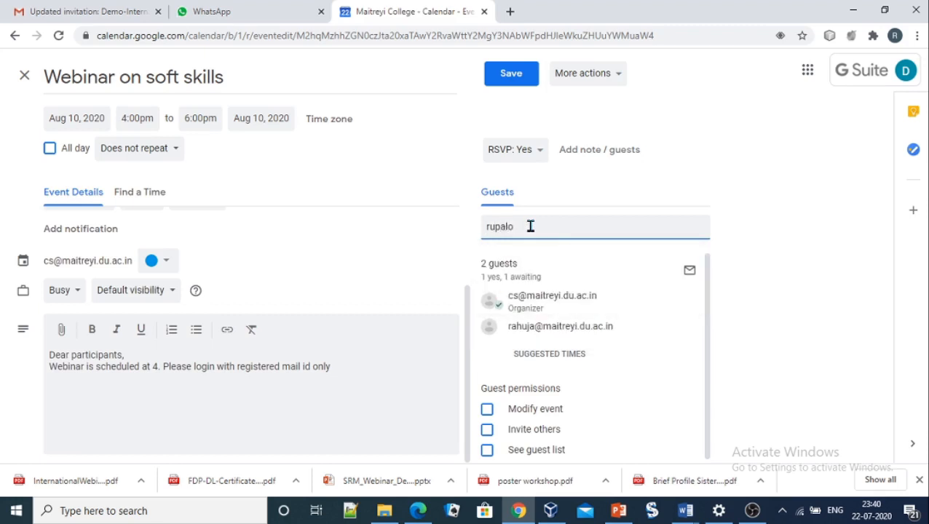
pyautogui.press('BackSpace')
pyautogui.write('a')
pyautogui.press('BackSpace')
pyautogui.write('i')
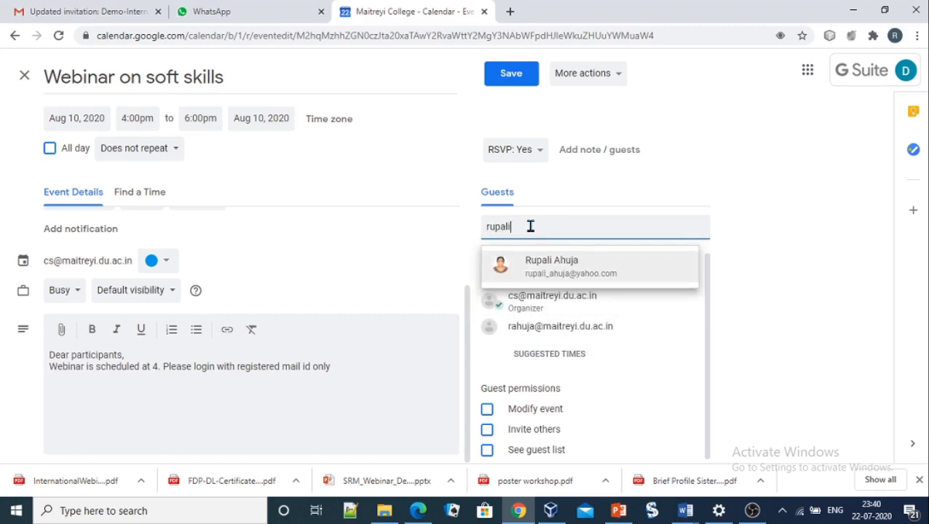
pyautogui.click(551, 259)
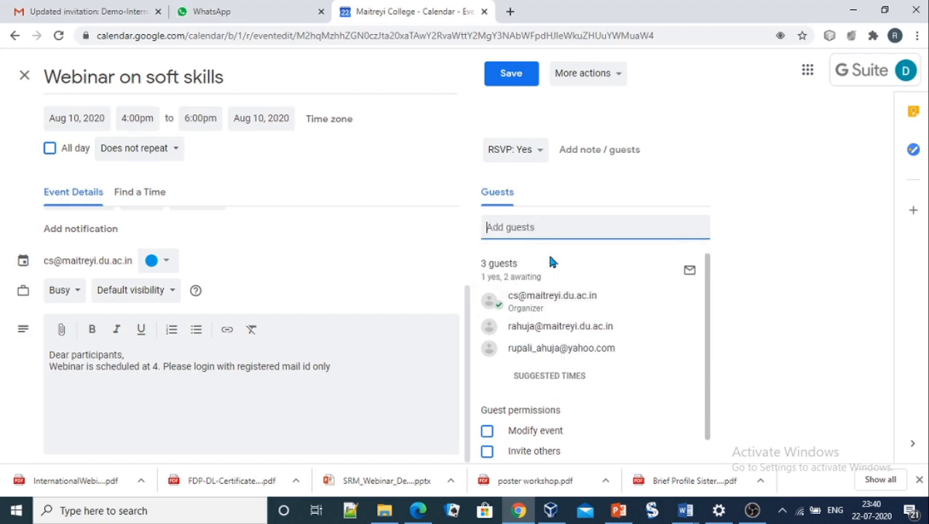
# Save the webinar event, send update emails to new and existing guests, and approve inviting the external guest.
pyautogui.click(512, 79)
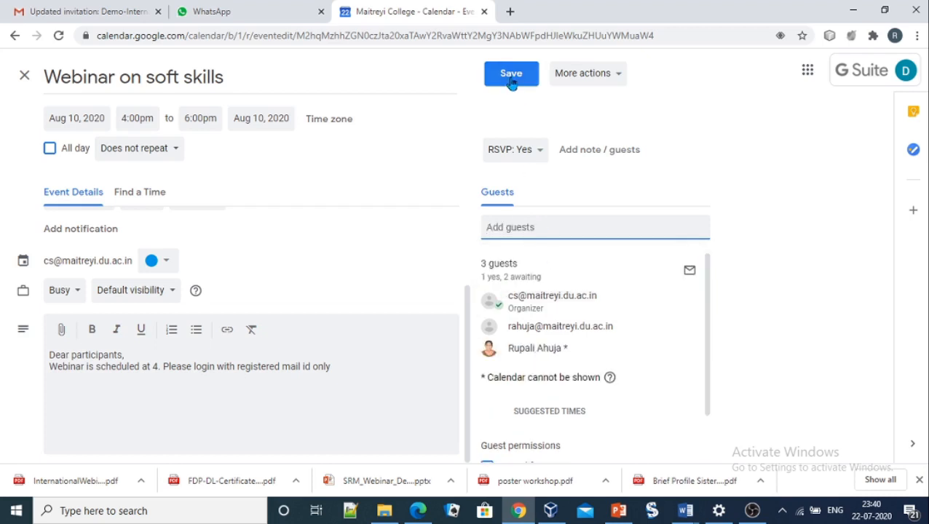
pyautogui.click(512, 78)
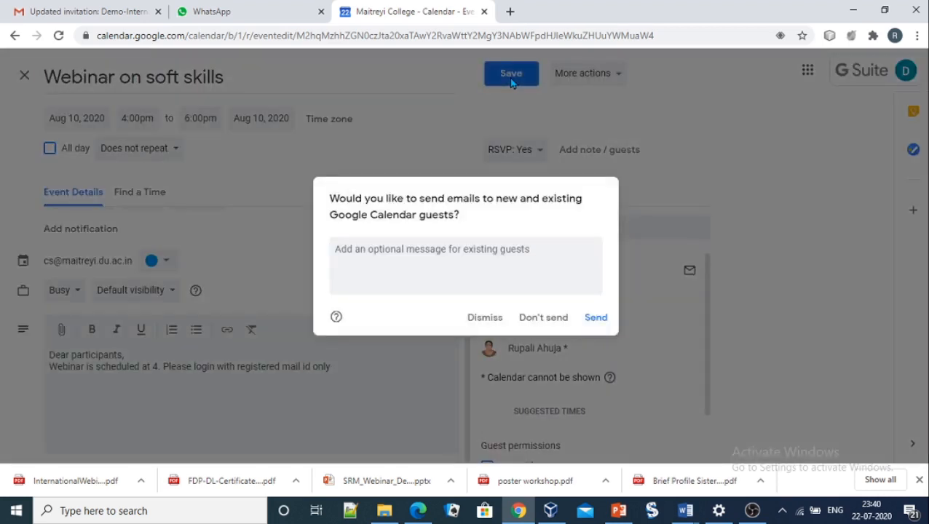
pyautogui.click(595, 319)
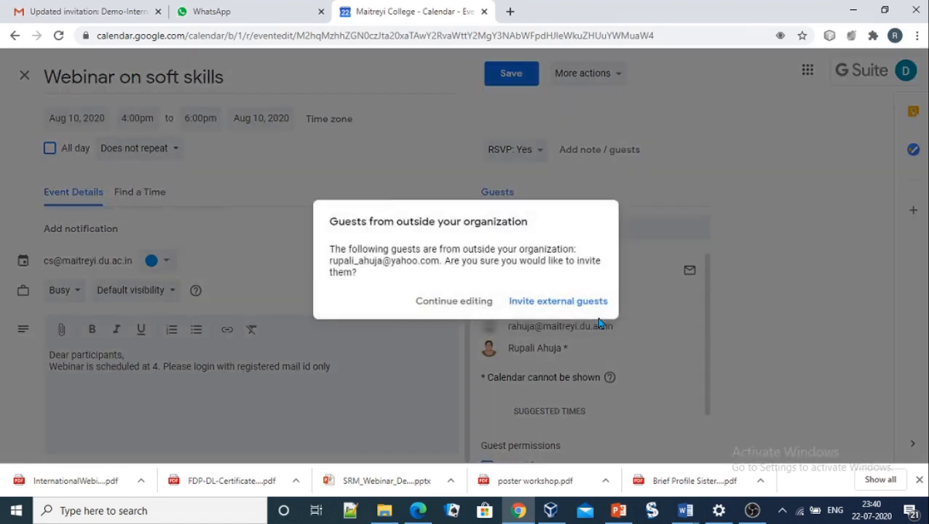
pyautogui.click(560, 301)
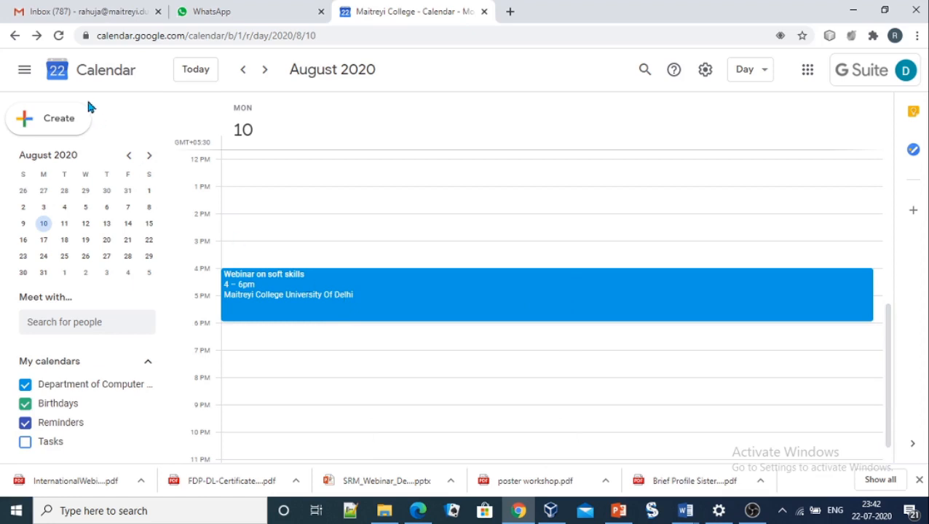
# Switch to Gmail, open the updated "Webinar on soft skills" invitation and review its location, joining info and changed description.
pyautogui.click(88, 13)
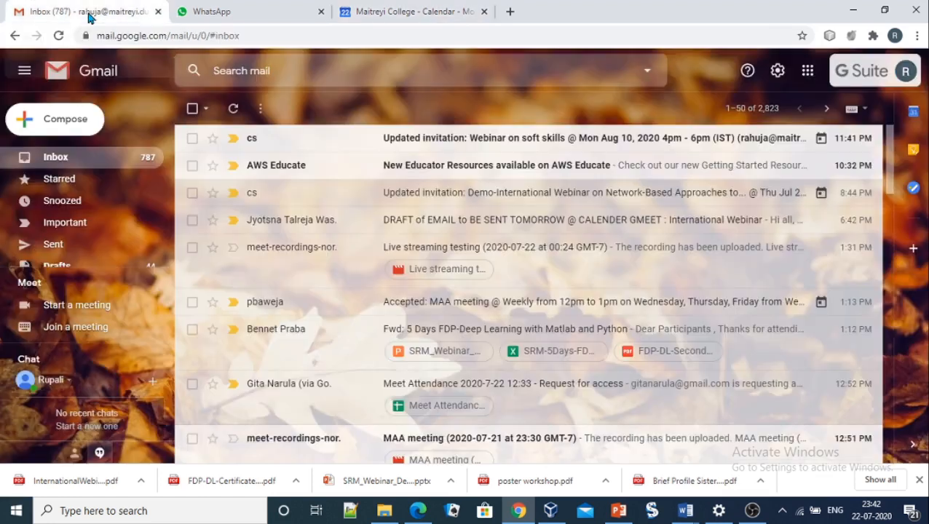
pyautogui.click(487, 141)
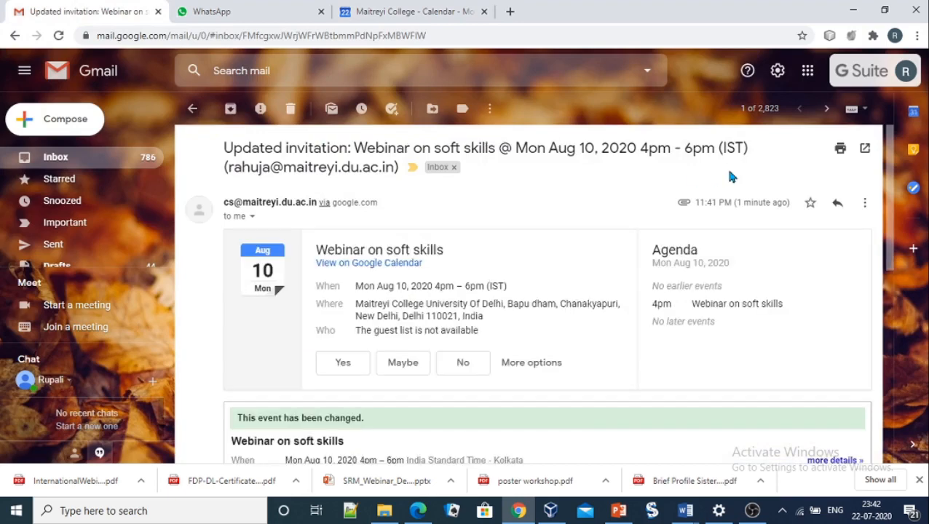
pyautogui.scroll(-1, 890, 184)
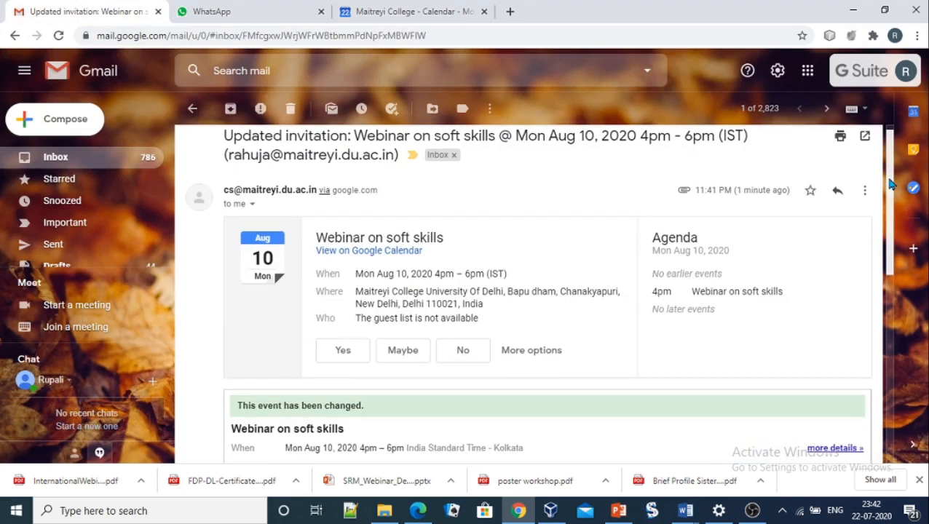
pyautogui.scroll(-1, 890, 185)
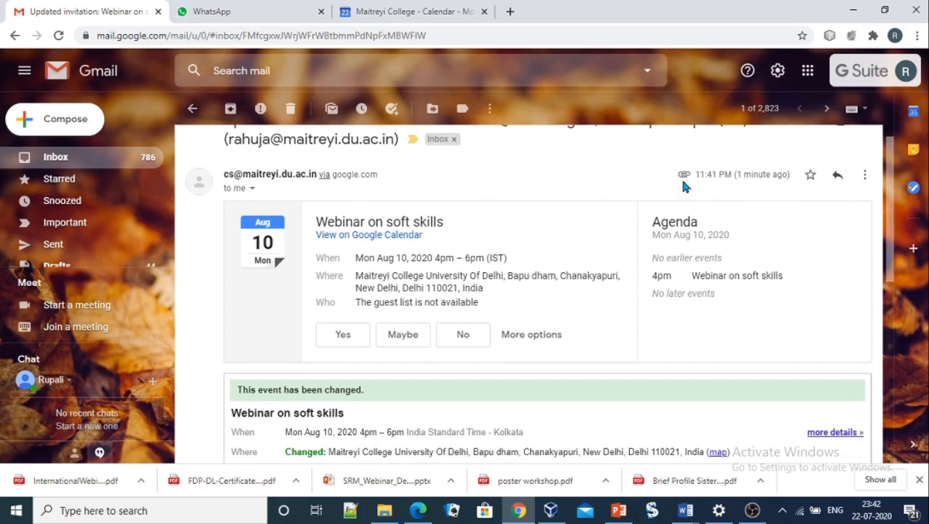
pyautogui.scroll(-1, 891, 189)
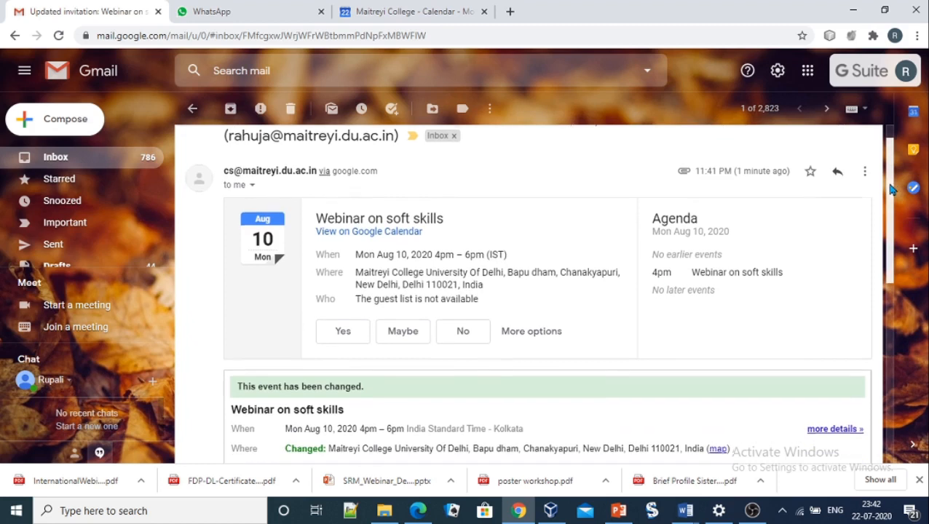
pyautogui.scroll(-1, 889, 191)
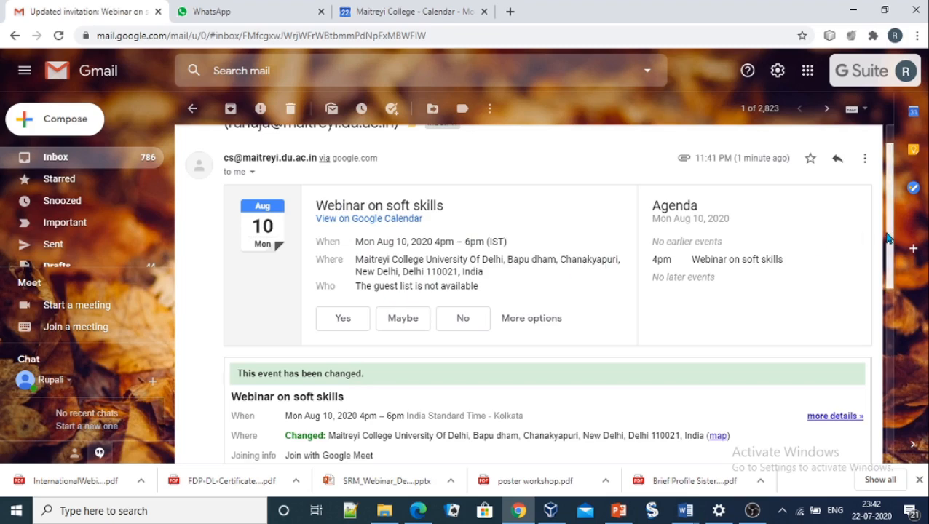
pyautogui.moveTo(887, 239); pyautogui.dragTo(890, 345)
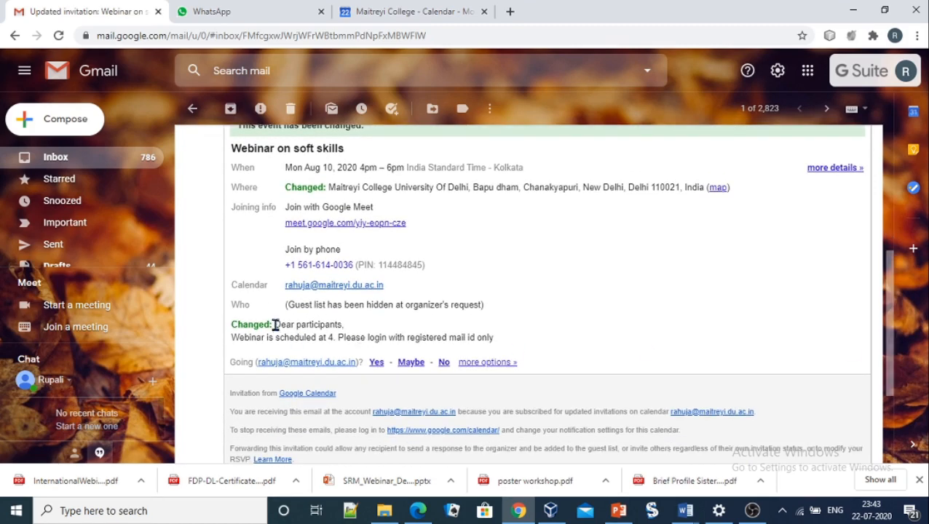
pyautogui.moveTo(276, 325); pyautogui.dragTo(510, 342)
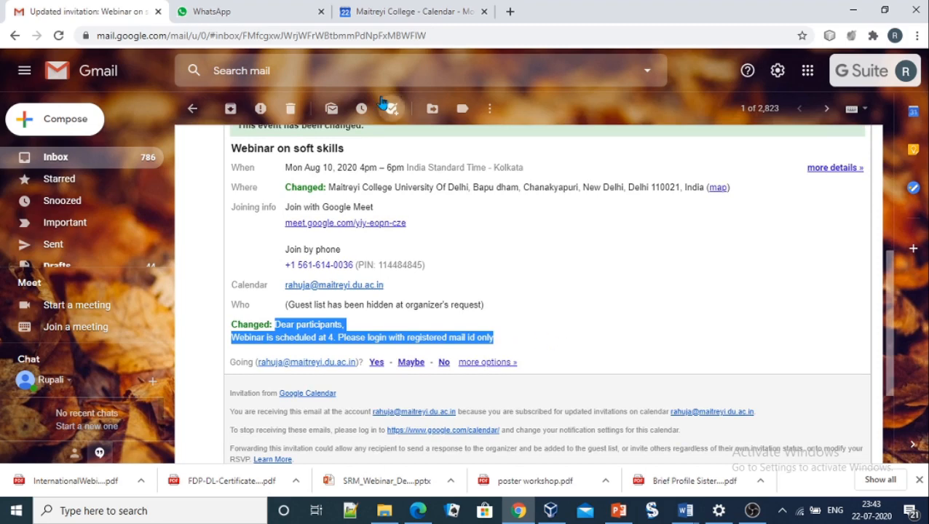
# Return to Google Calendar, view the details of the "Webinar on soft skills" event and close them.
pyautogui.click(416, 12)
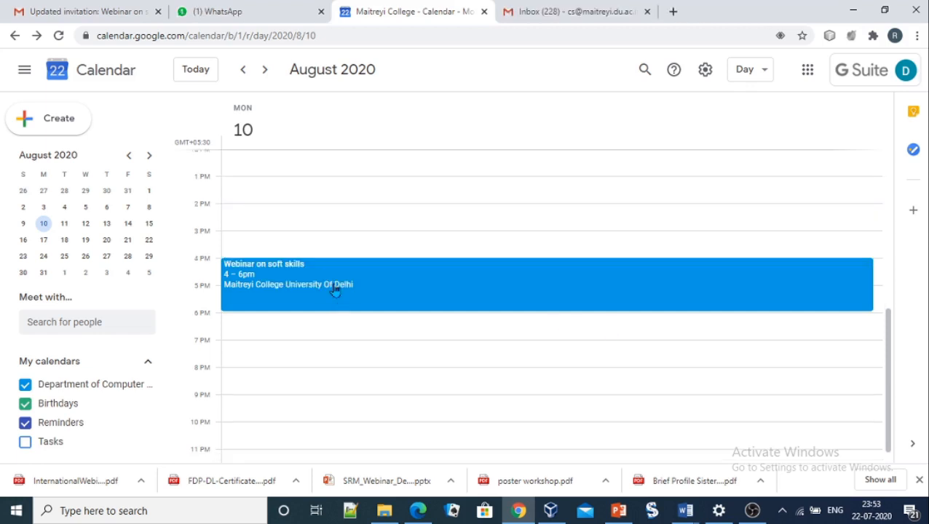
pyautogui.click(331, 279)
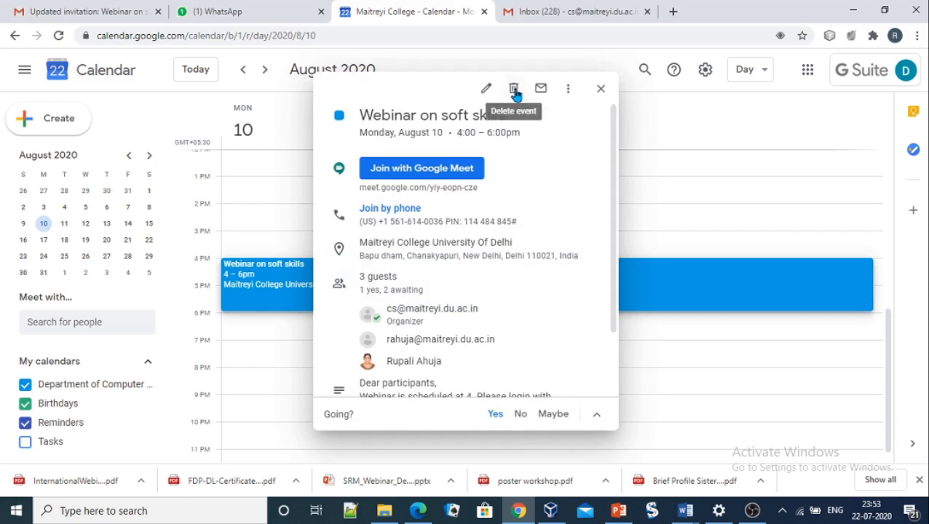
pyautogui.click(600, 88)
pyautogui.rightClick(323, 290)
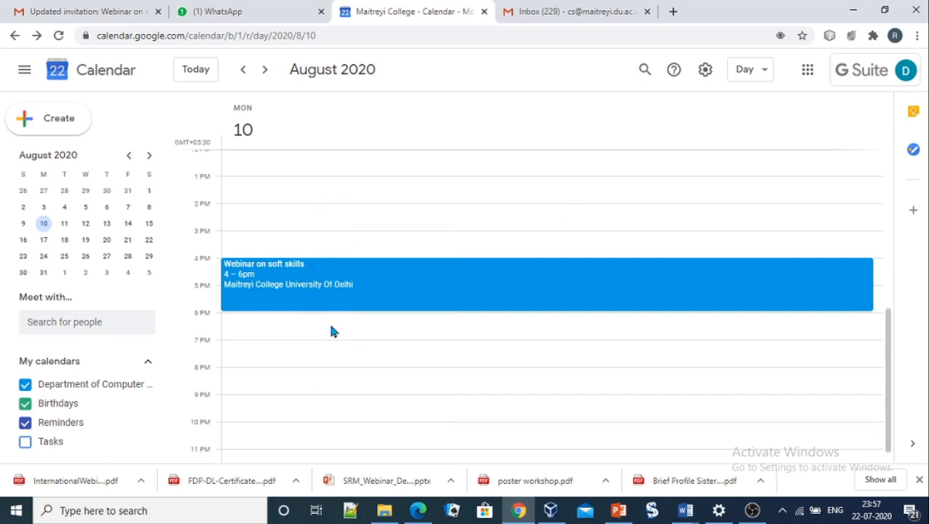
# Switch back to Gmail and look over the event summary and response options in the updated webinar invitation.
pyautogui.click(110, 12)
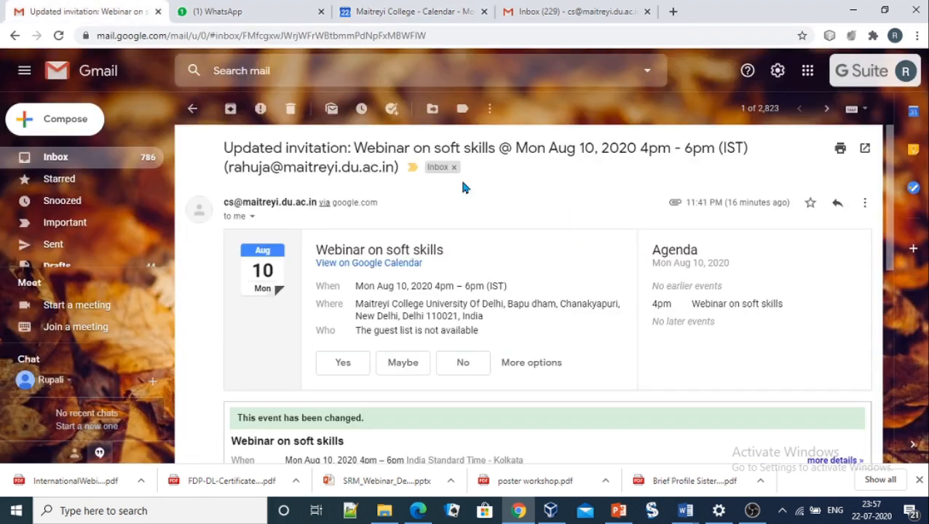
pyautogui.scroll(-1, 886, 245)
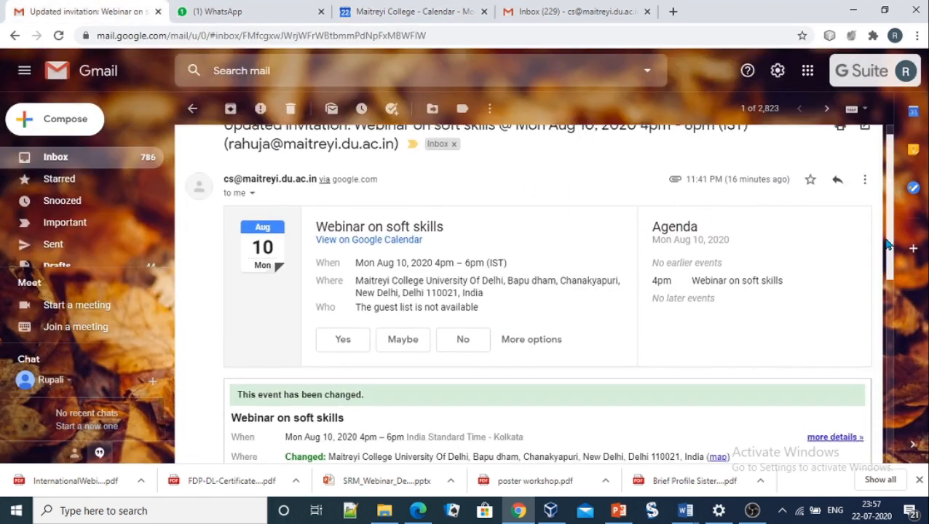
pyautogui.scroll(-1, 887, 246)
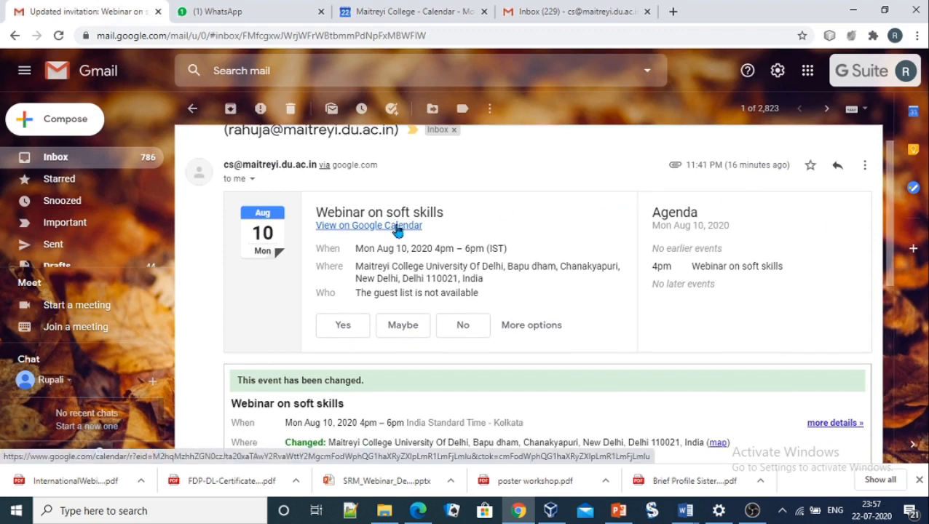
# Open the webinar event in Google Calendar from the Gmail invitation, review its details, close them and return to Gmail.
pyautogui.click(808, 73)
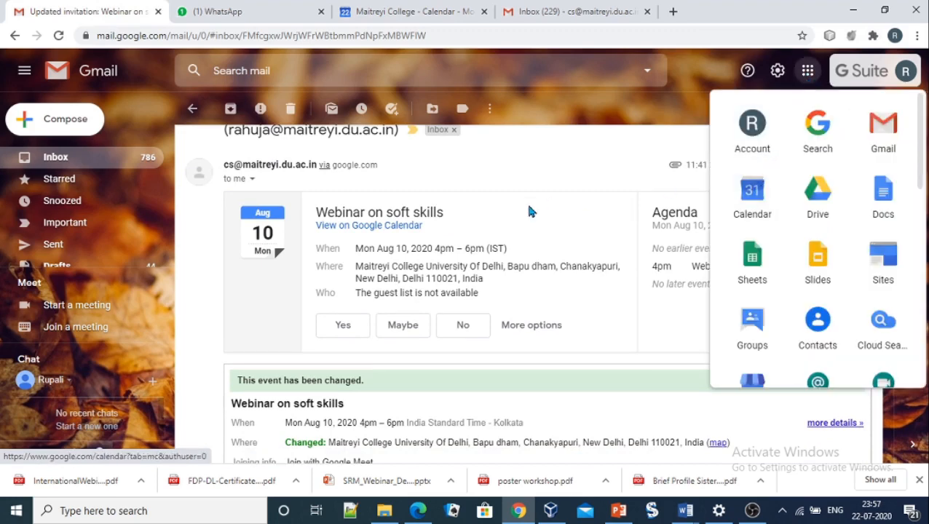
pyautogui.click(394, 226)
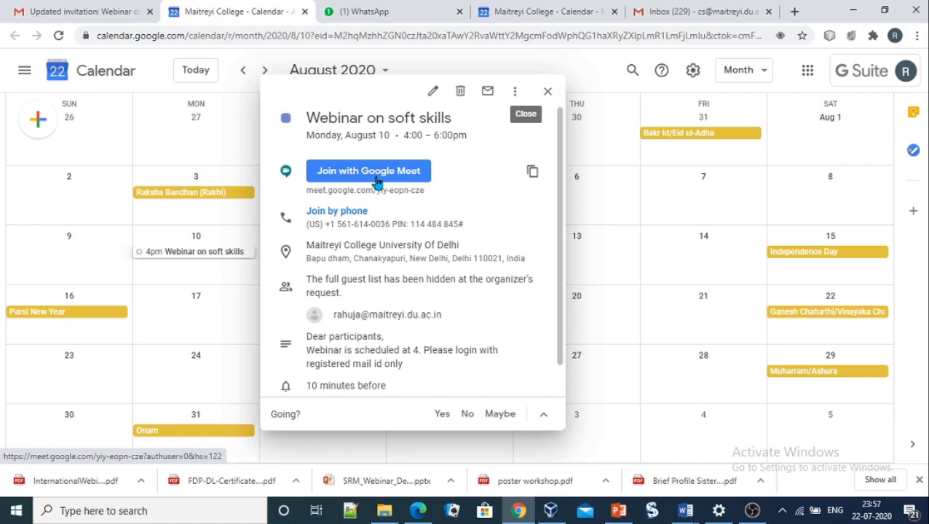
pyautogui.click(547, 91)
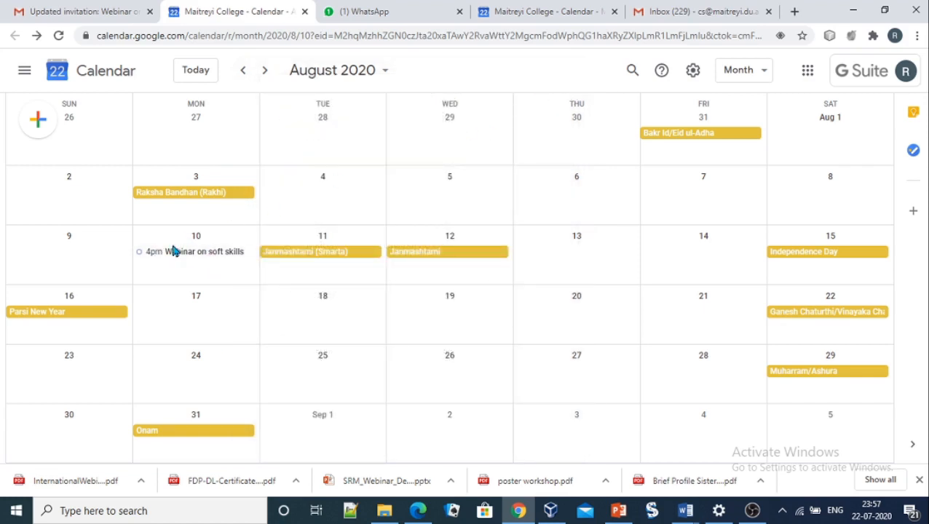
pyautogui.click(96, 12)
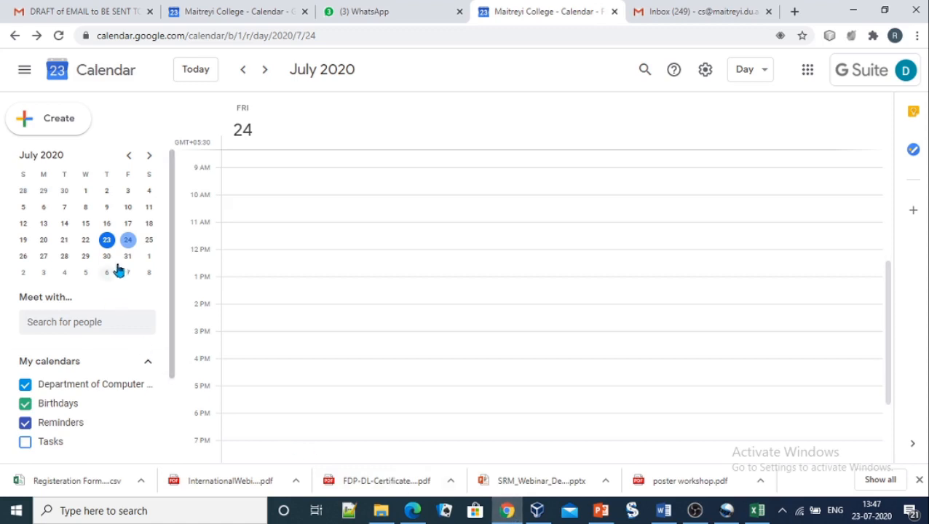
# Start an Out of office entry on Jul 24, 2020 and set its time from 11:00am to 3:00pm.
pyautogui.click(247, 218)
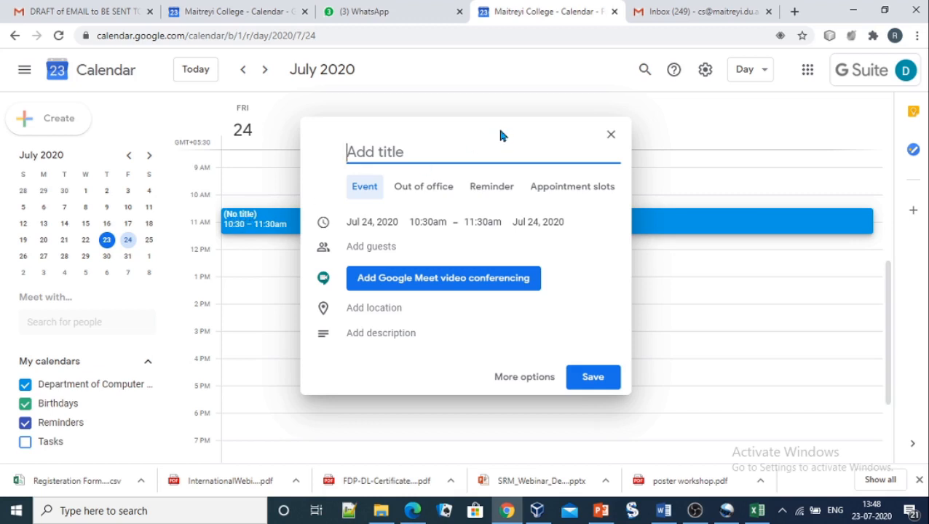
pyautogui.click(429, 196)
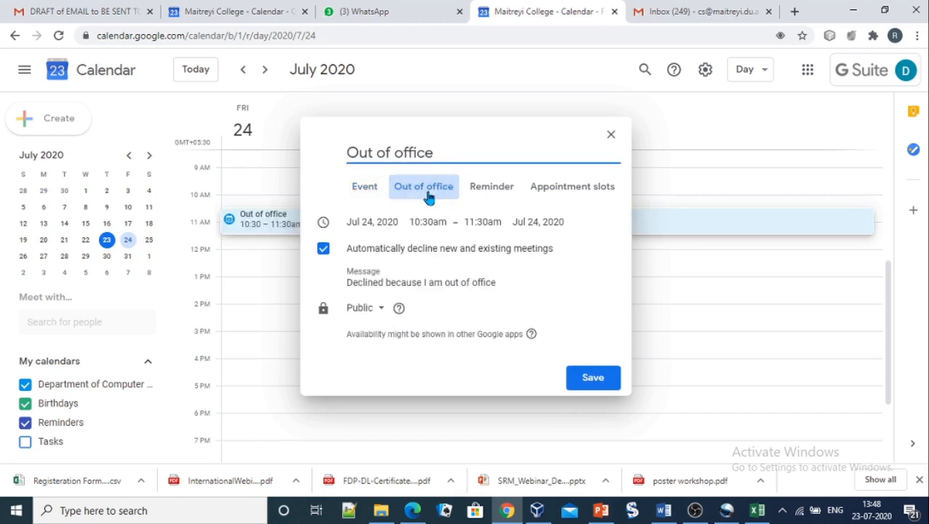
pyautogui.click(429, 222)
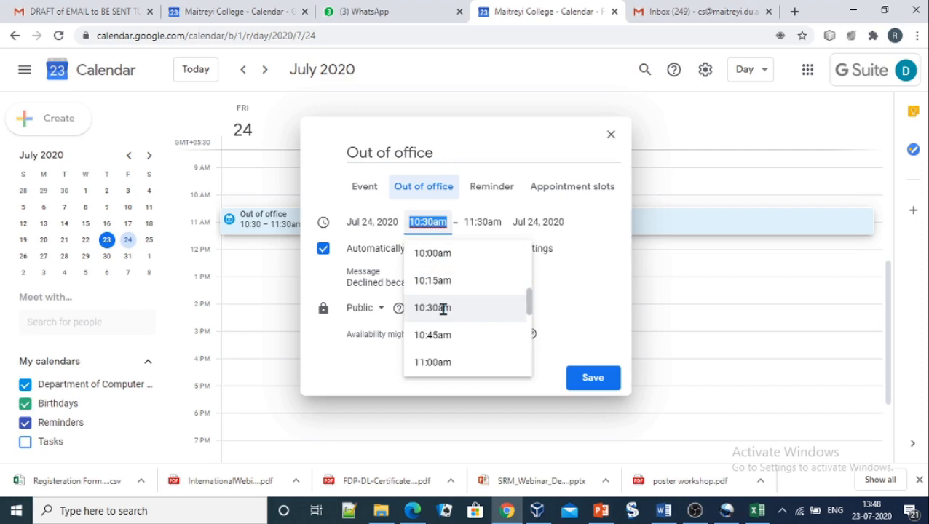
pyautogui.click(441, 362)
pyautogui.click(484, 224)
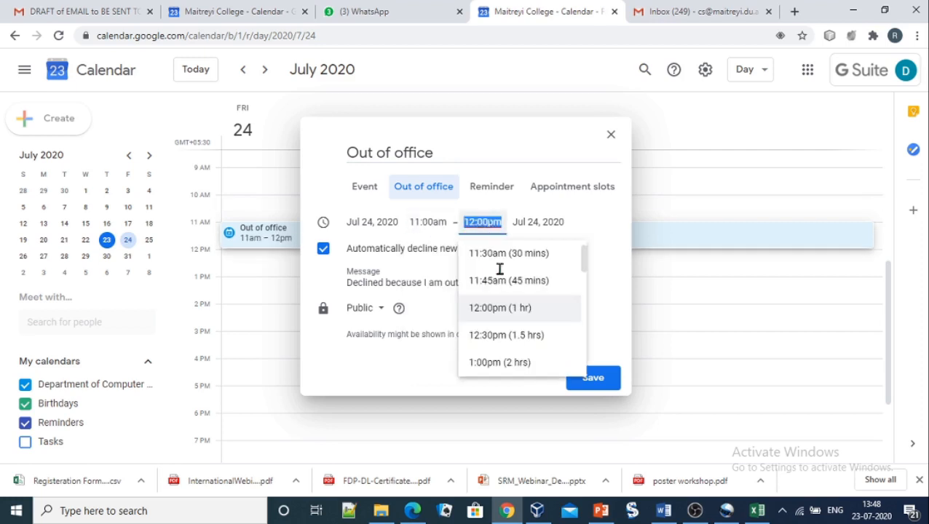
pyautogui.moveTo(586, 268); pyautogui.dragTo(584, 289)
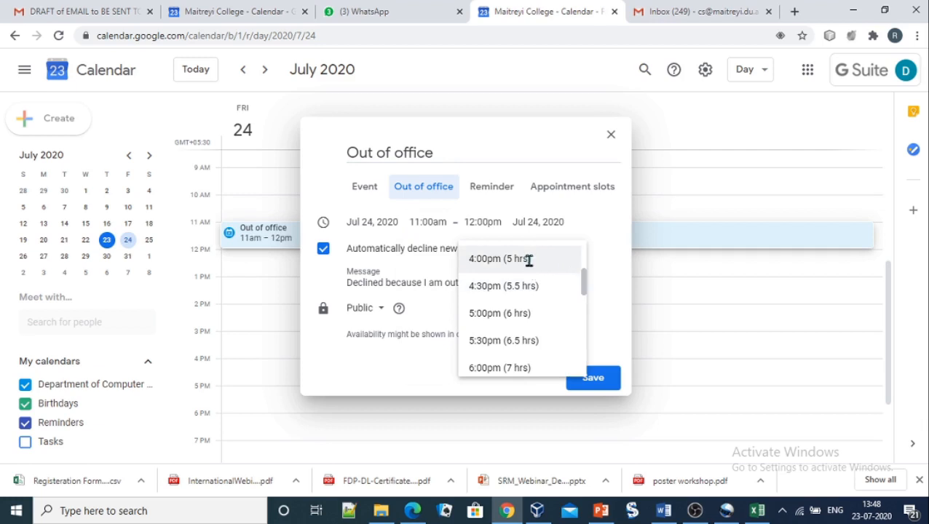
pyautogui.moveTo(578, 269); pyautogui.dragTo(579, 263)
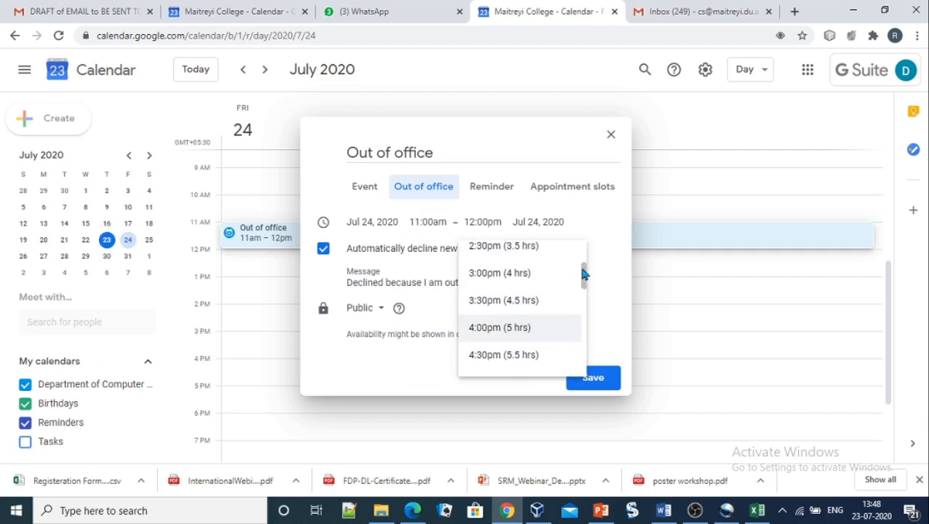
pyautogui.click(524, 275)
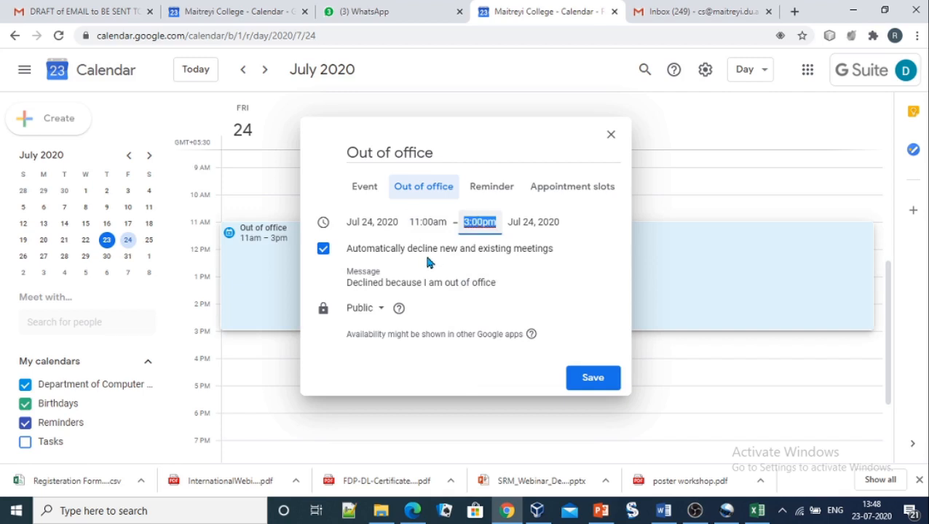
# Change the decline message to "Declined because I am not well" and save the out-of-office entry, confirming automatic declining of meetings.
pyautogui.click(520, 287)
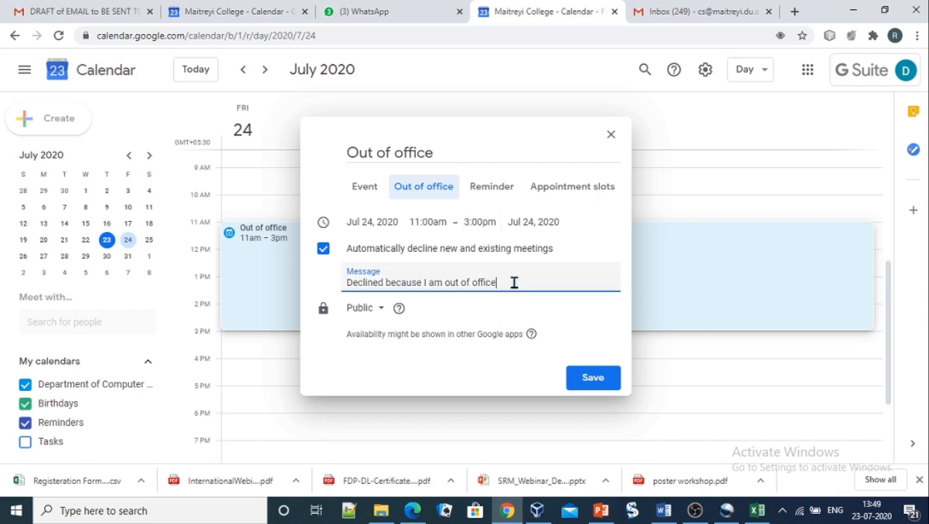
pyautogui.moveTo(499, 282); pyautogui.dragTo(346, 283)
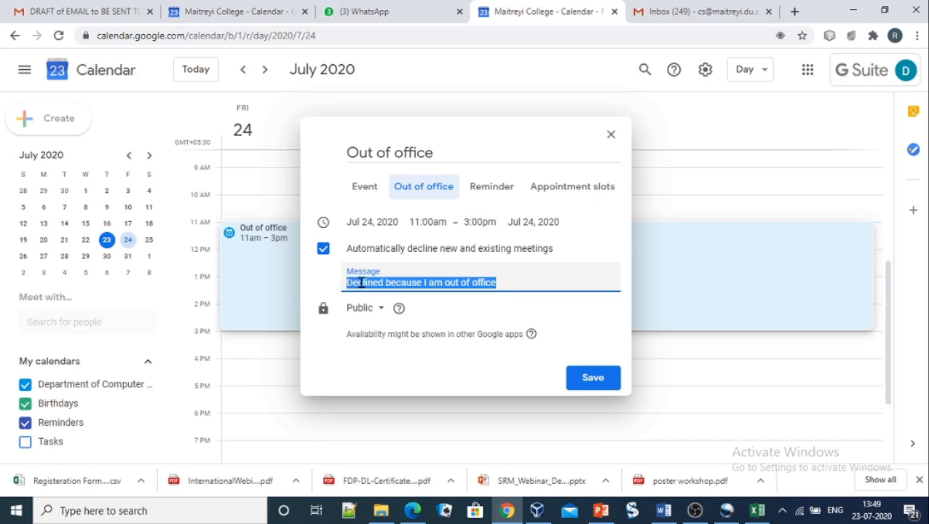
pyautogui.click(440, 282)
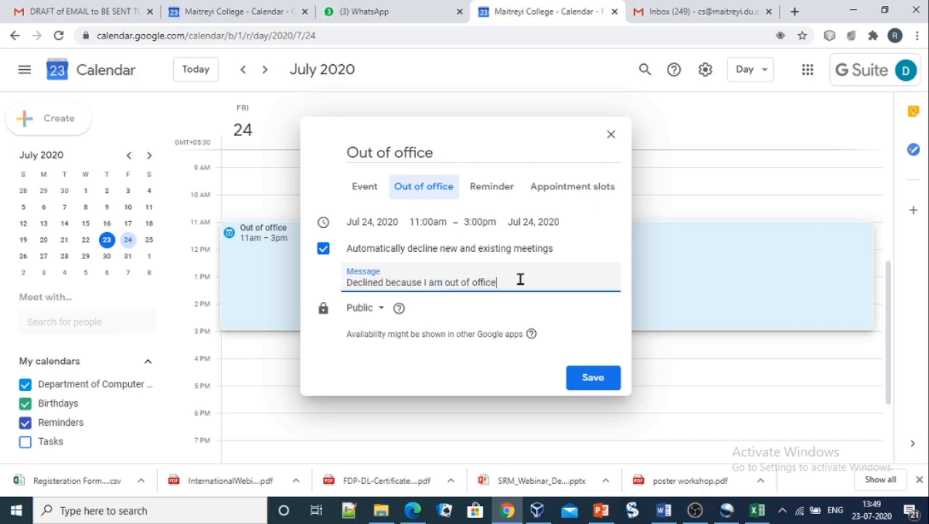
pyautogui.press('BackSpace')
pyautogui.press('BackSpace')
pyautogui.press('BackSpace')
pyautogui.press('BackSpace')
pyautogui.press('BackSpace')
pyautogui.press('BackSpace')
pyautogui.press('BackSpace')
pyautogui.press('BackSpace')
pyautogui.press('BackSpace')
pyautogui.press('BackSpace')
pyautogui.press('BackSpace')
pyautogui.press('BackSpace')
pyautogui.press('BackSpace')
pyautogui.press('BackSpace')
pyautogui.write('not well')
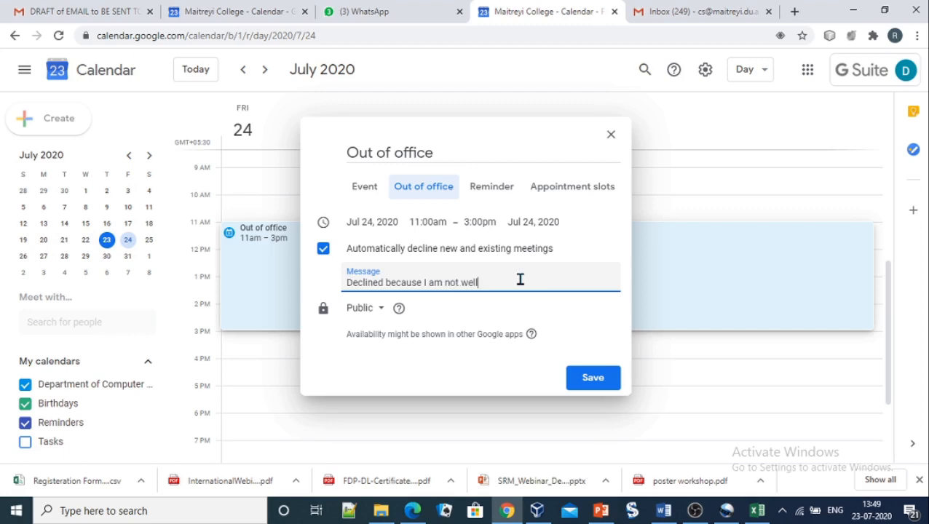
pyautogui.click(606, 379)
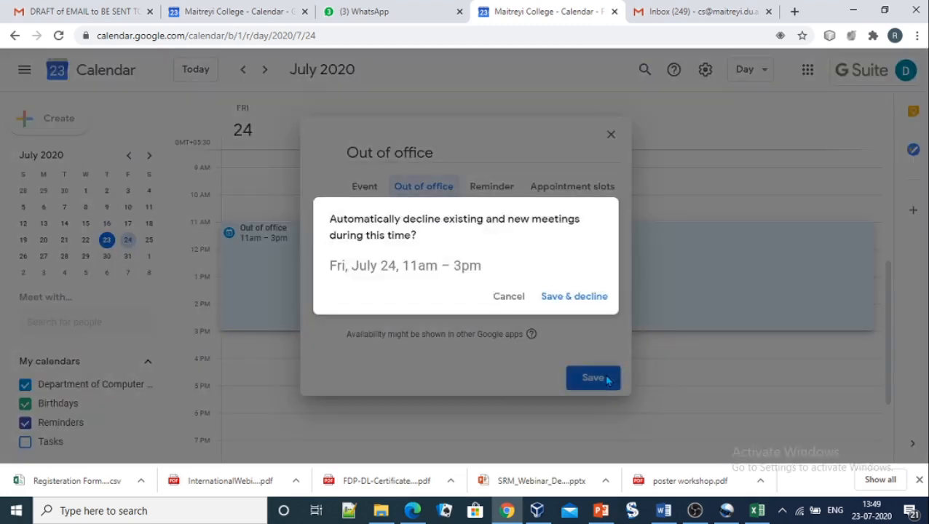
pyautogui.click(574, 297)
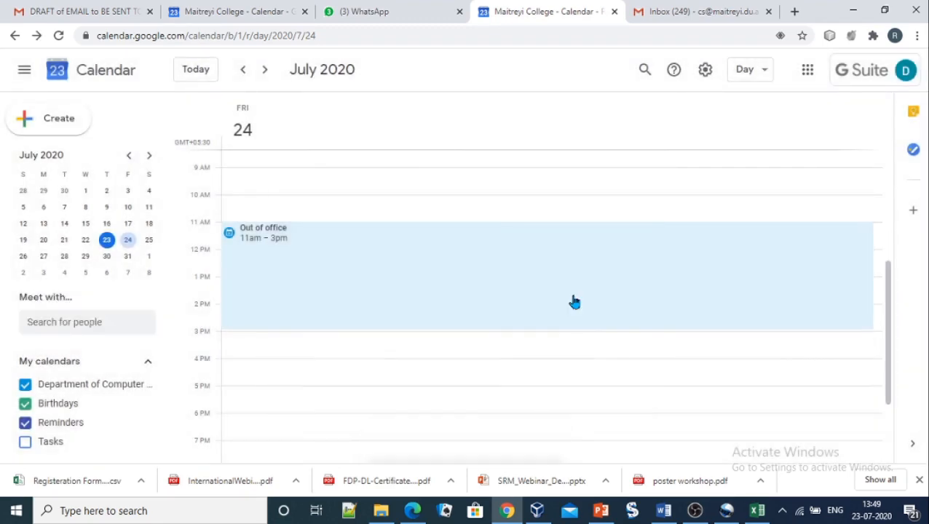